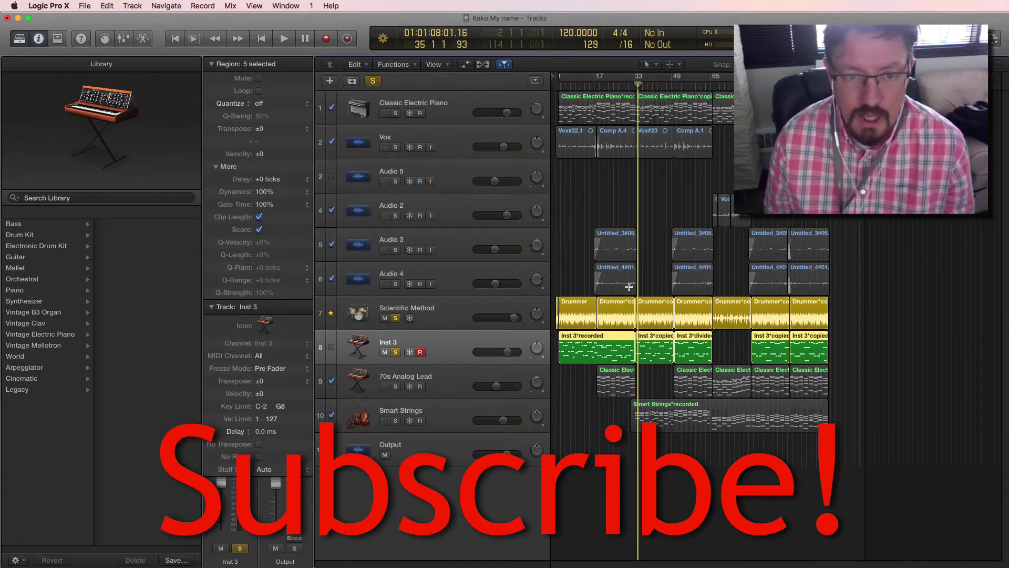
Select the Scientific Method drummer and Inst 3 tracks and review Classic Quantize values without changing them
click(447, 315)
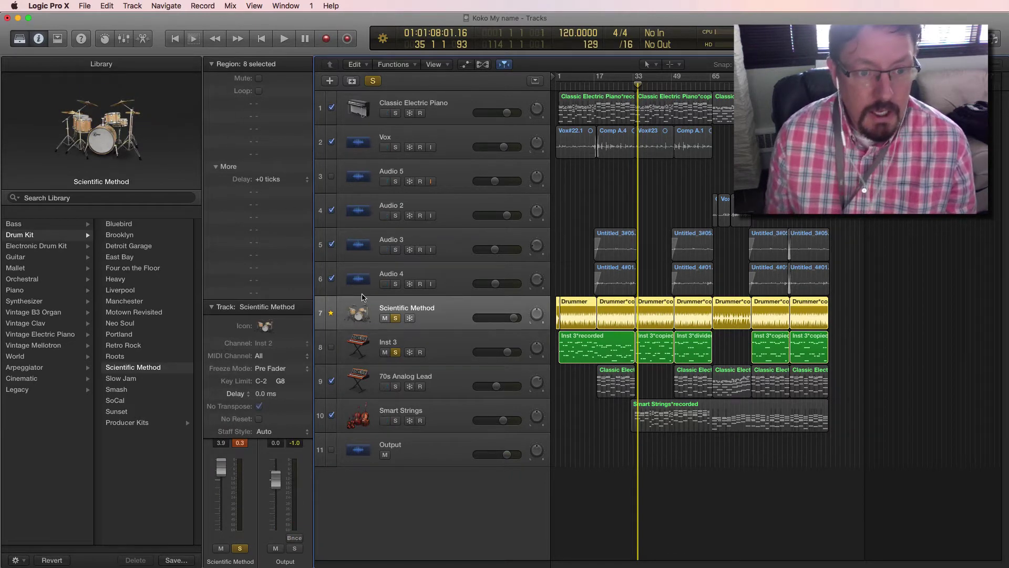
click(445, 359)
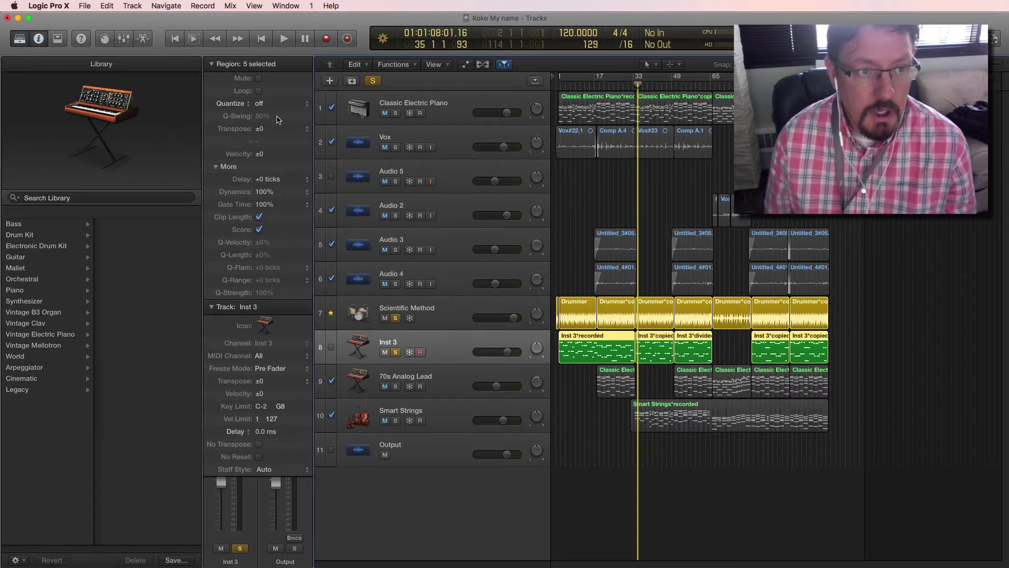
click(246, 103)
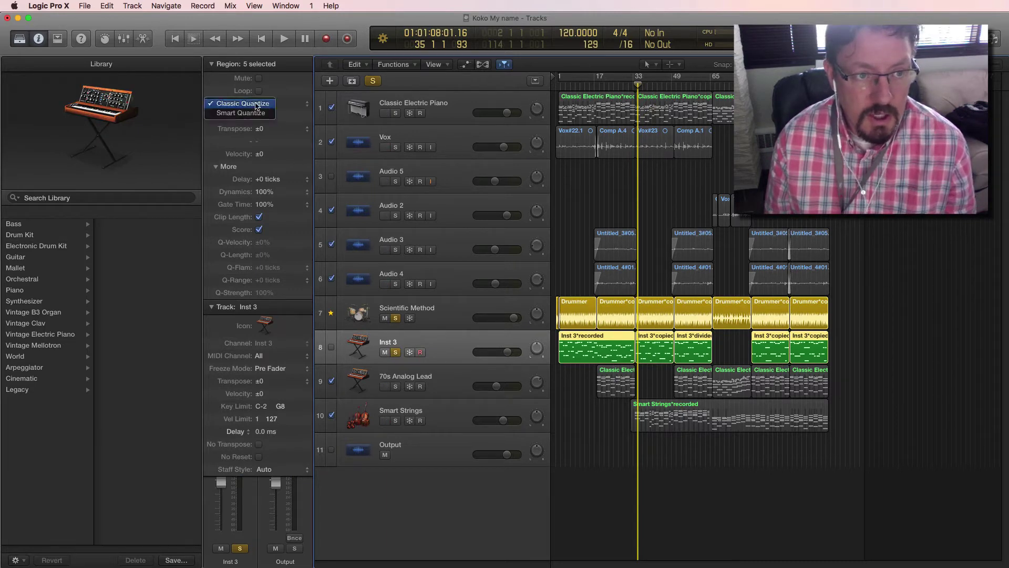
click(300, 104)
click(308, 104)
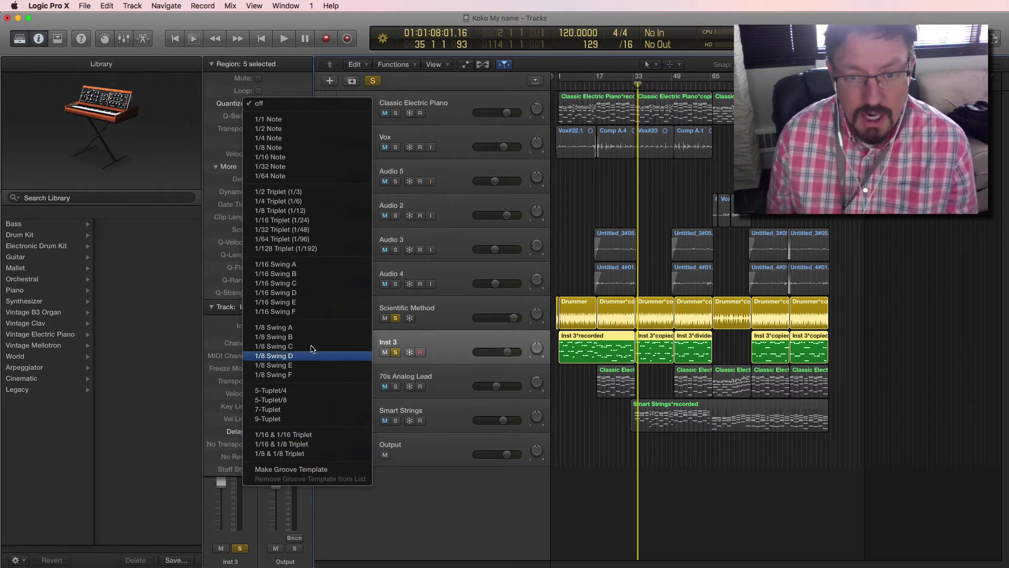
click(291, 63)
Hide the groove track settings in the track headers and make Scientific Method the groove track again
click(440, 309)
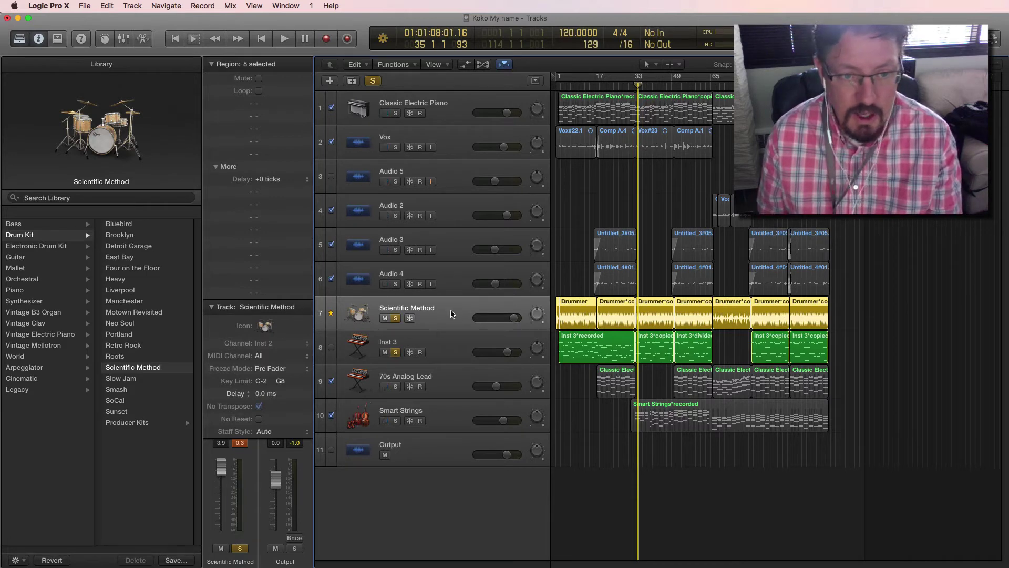
right_click(450, 313)
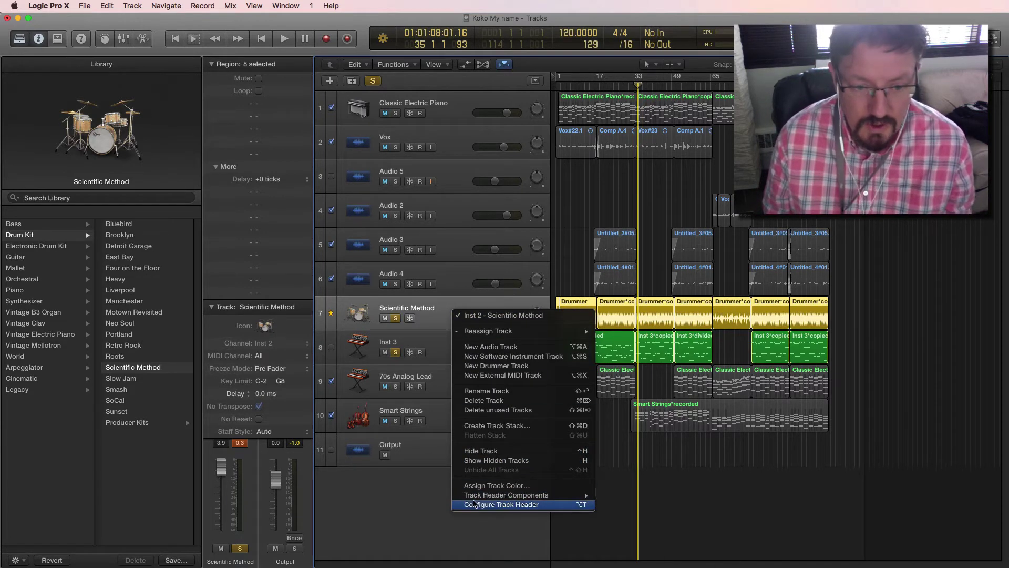
mouse_move(476, 496)
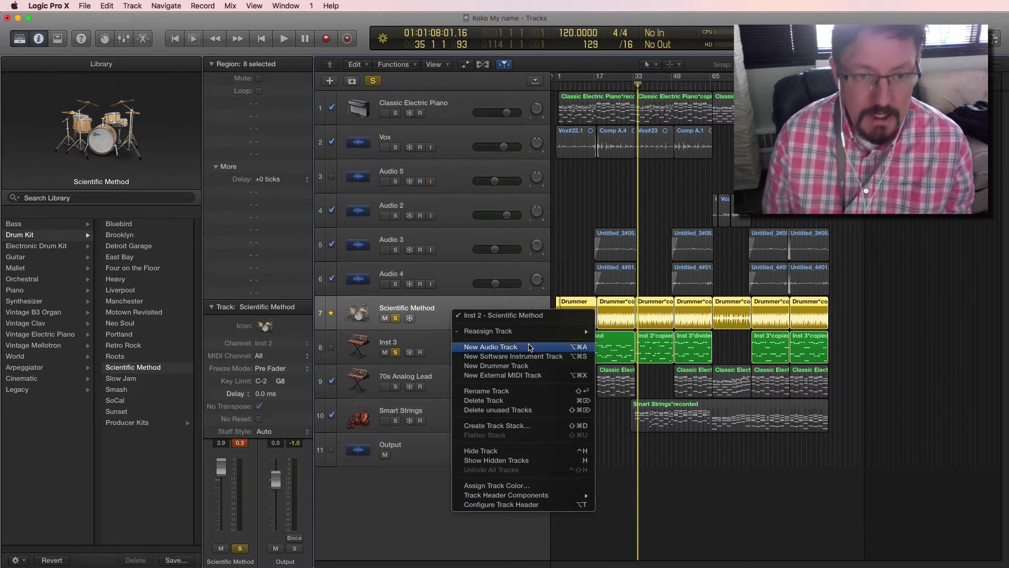
click(449, 113)
right_click(447, 109)
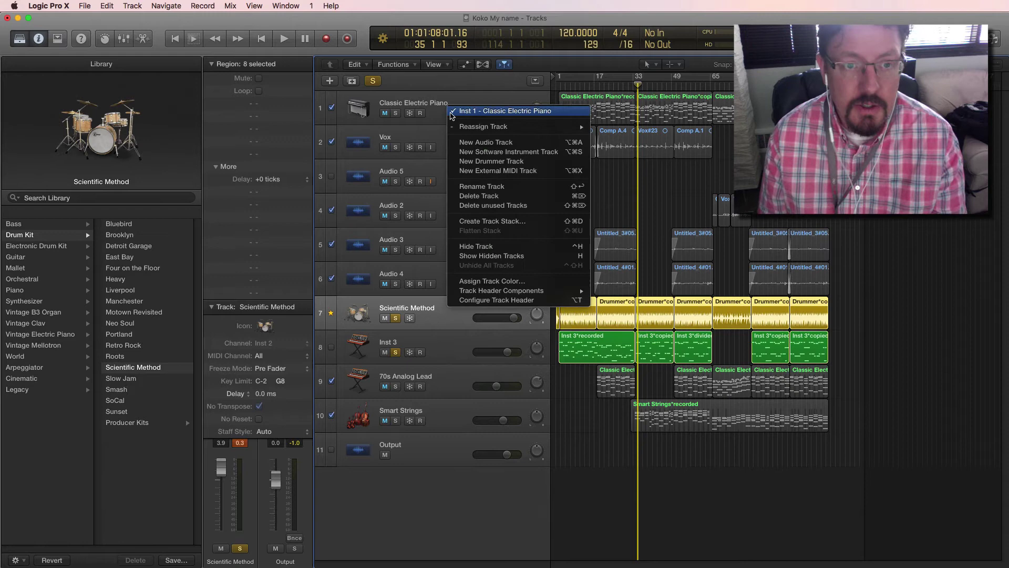
mouse_move(502, 290)
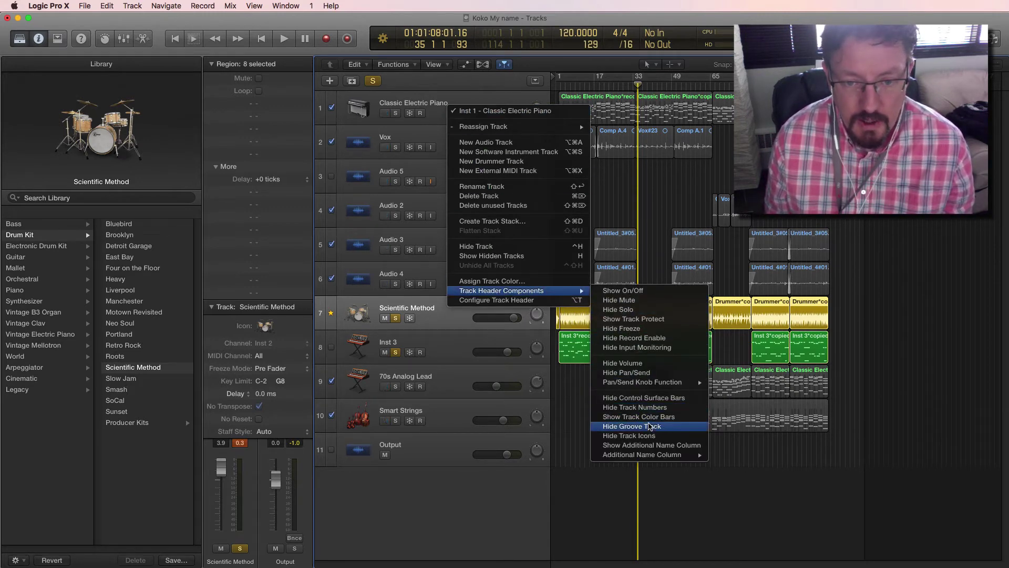
click(649, 427)
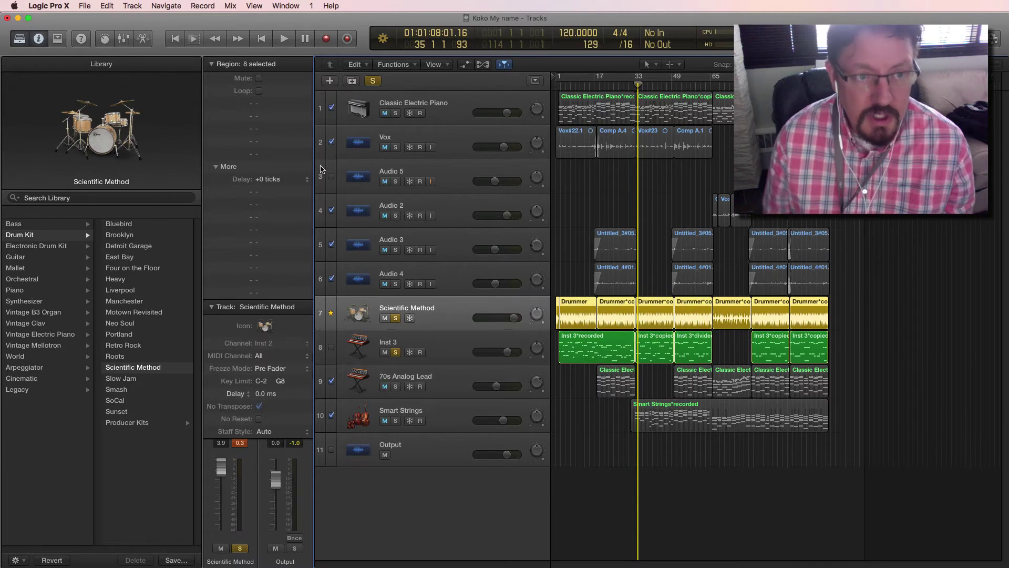
click(331, 106)
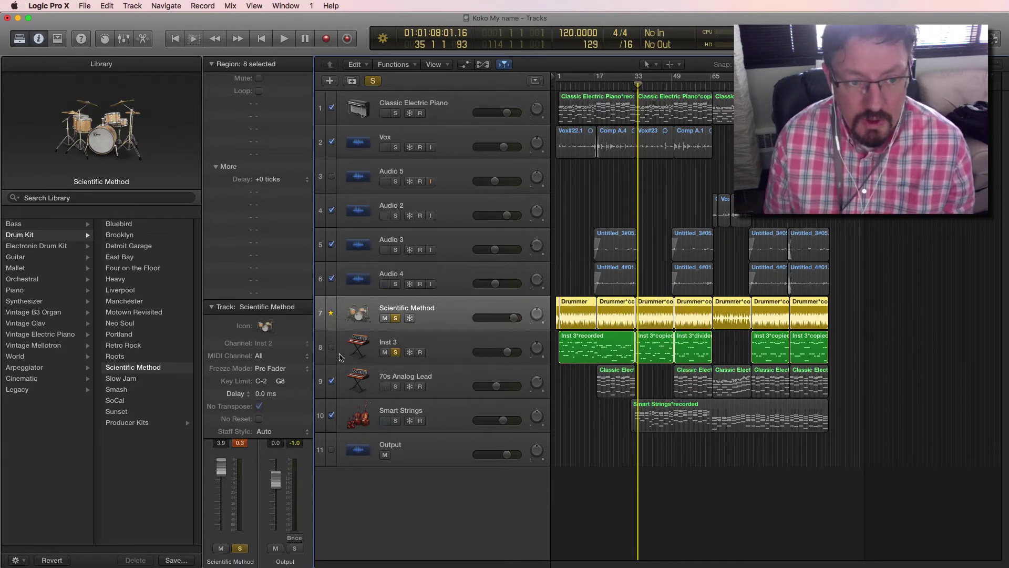
click(320, 315)
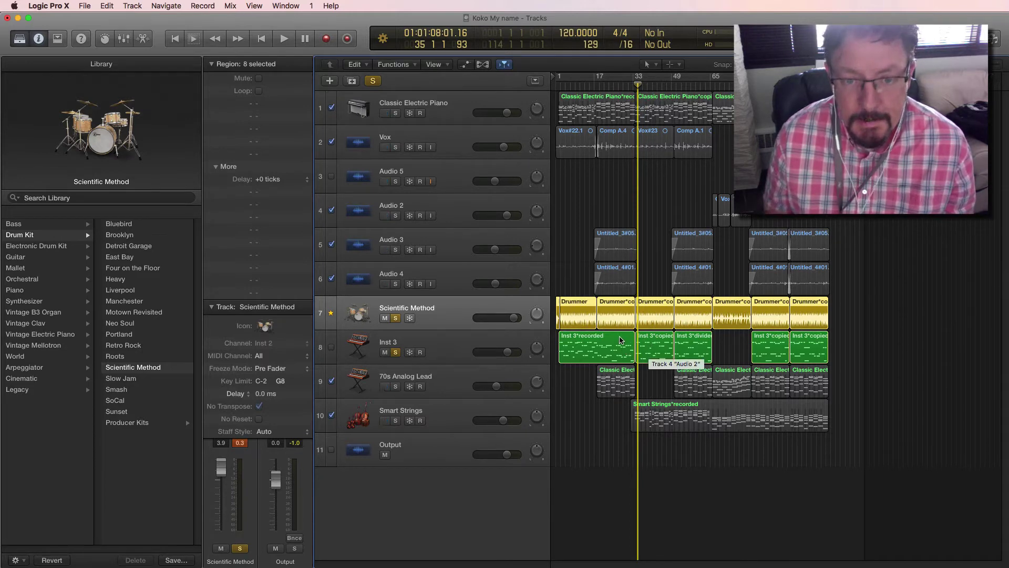
Set a cycle over bars 29–38 and zoom in with taller track lanes
drag(626, 78, 655, 77)
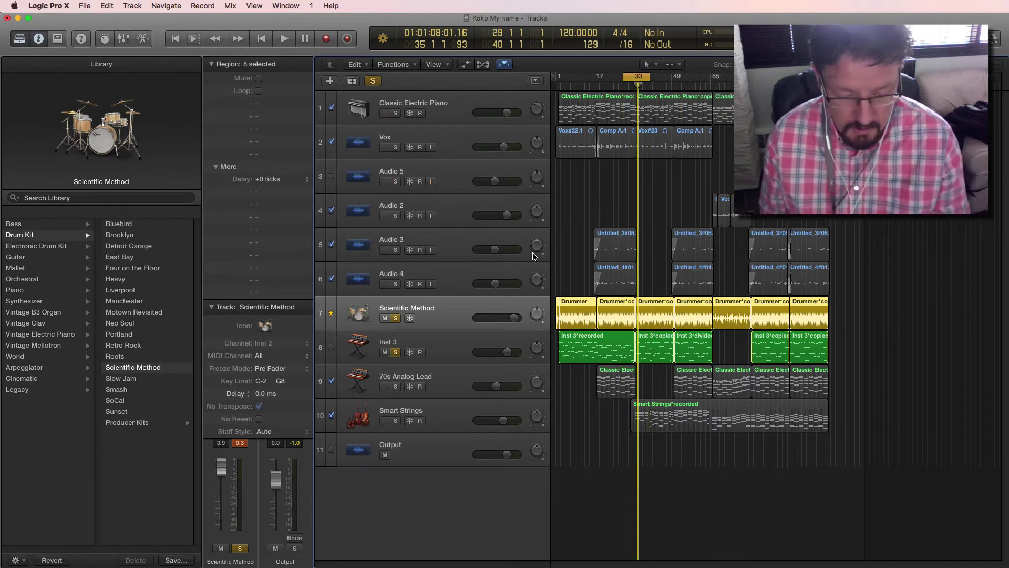
key(super+Right)
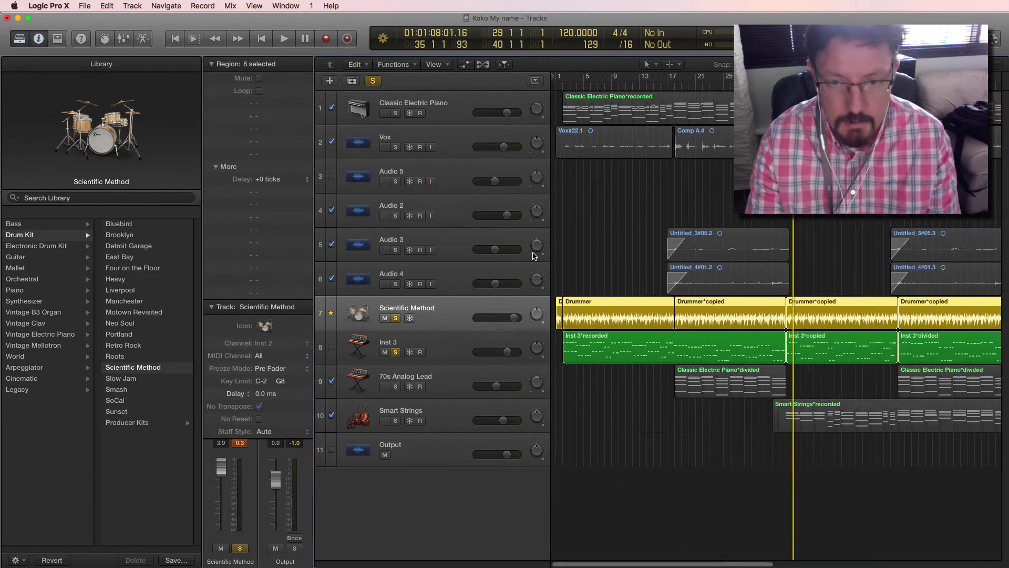
key(super+Right)
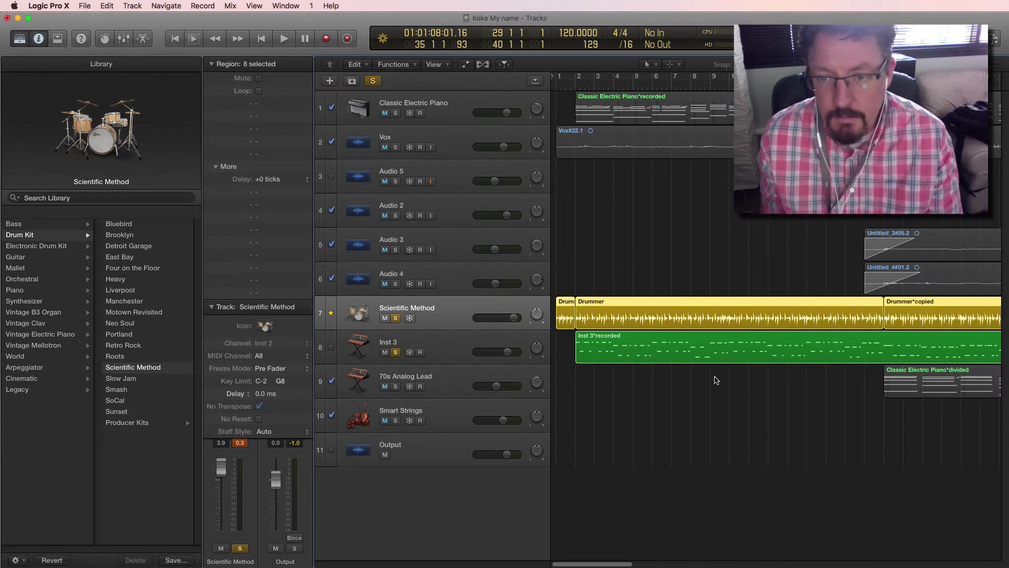
scroll(705, 378, right, 10)
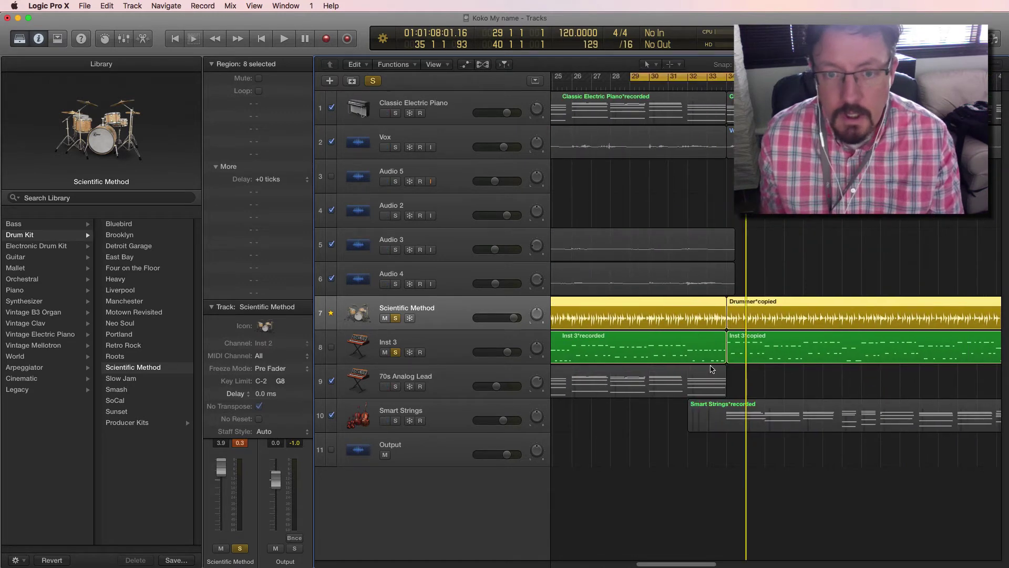
key(super+Down)
key(super+Down)
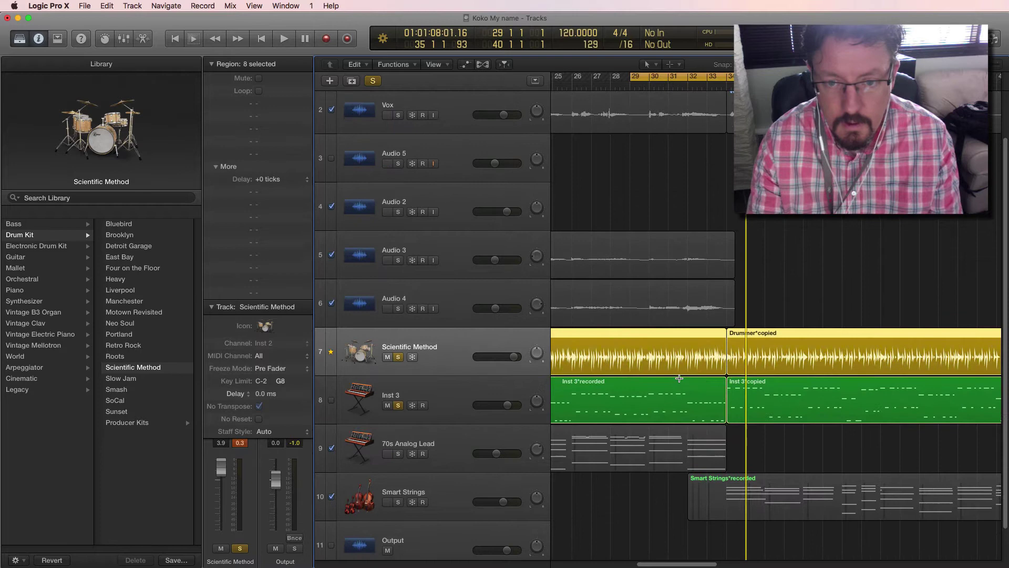
key(super+Right)
key(super+Right)
key(super+Right)
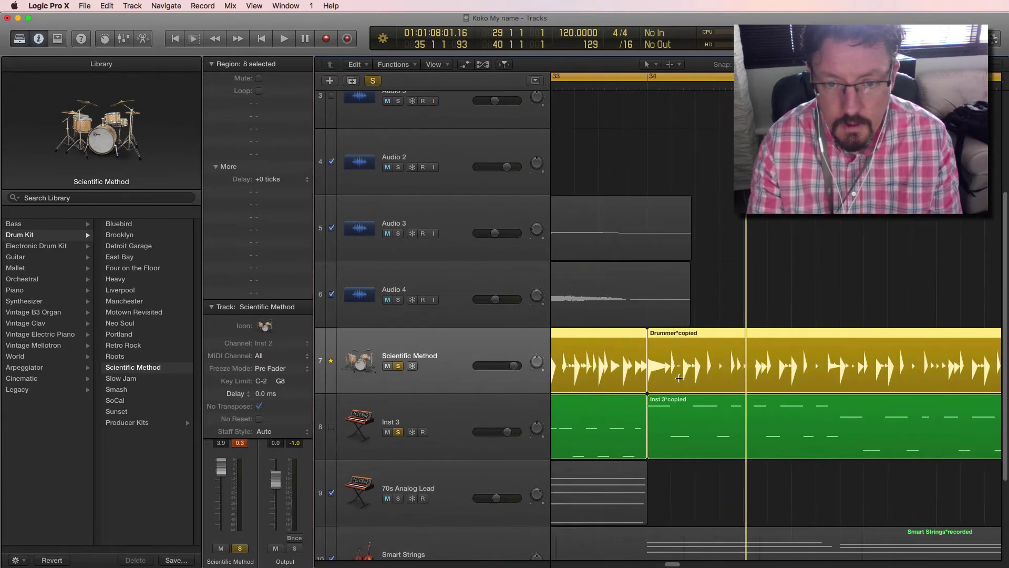
scroll(683, 364, left, 3)
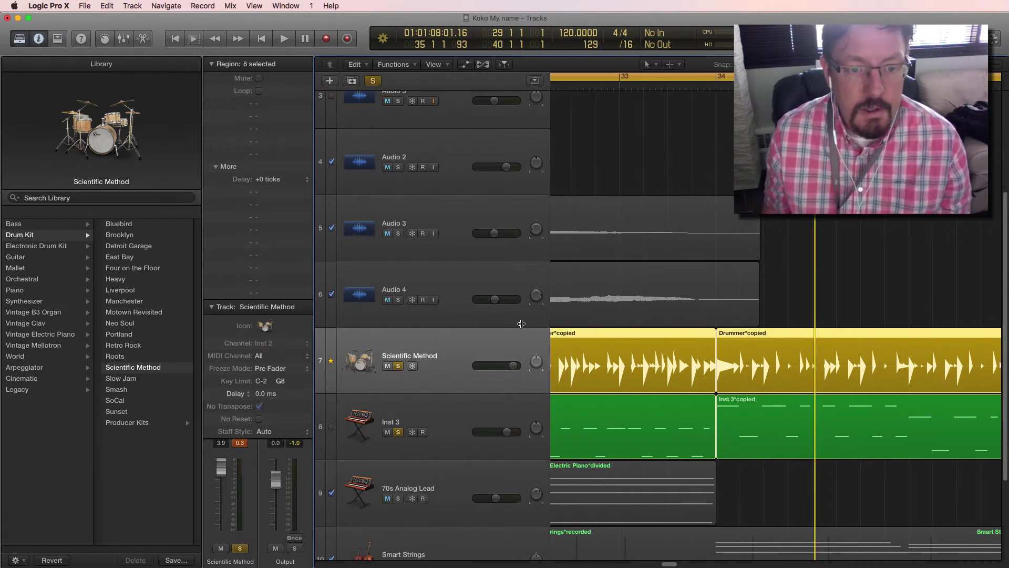
Narrow the track headers, hide the Library and Inspector, and zoom out slightly
drag(549, 323, 421, 328)
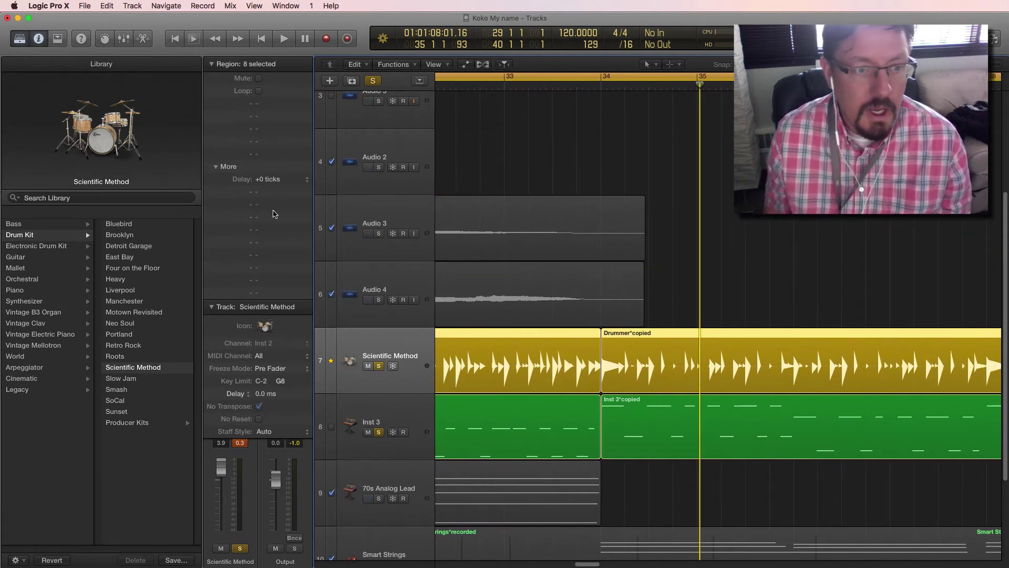
click(20, 41)
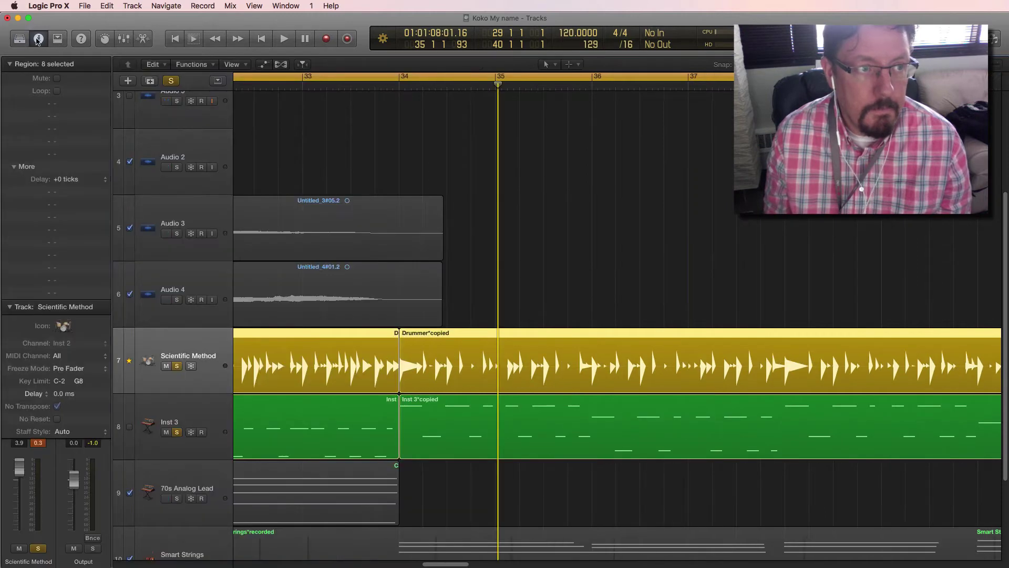
click(38, 40)
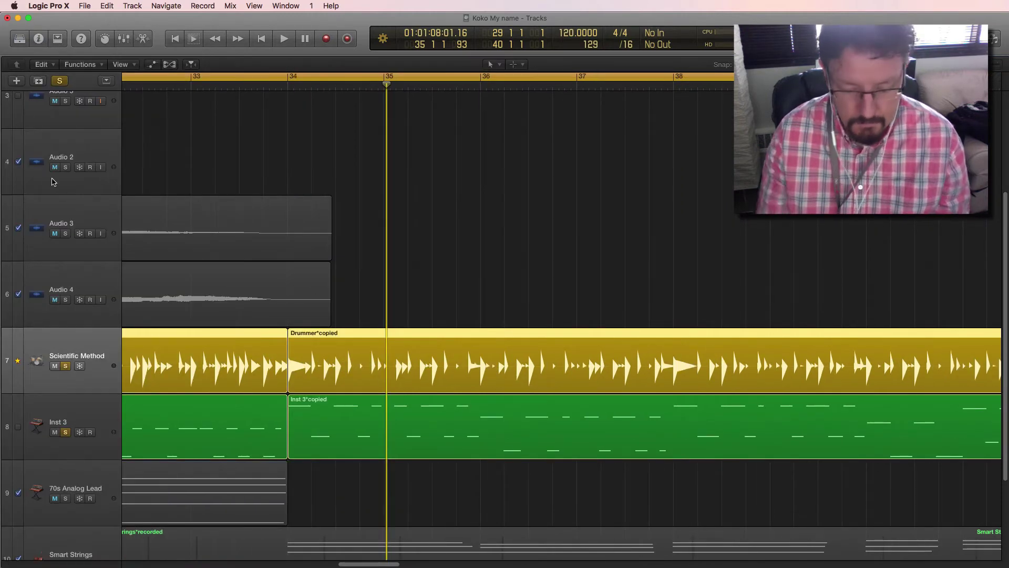
key(super+Left)
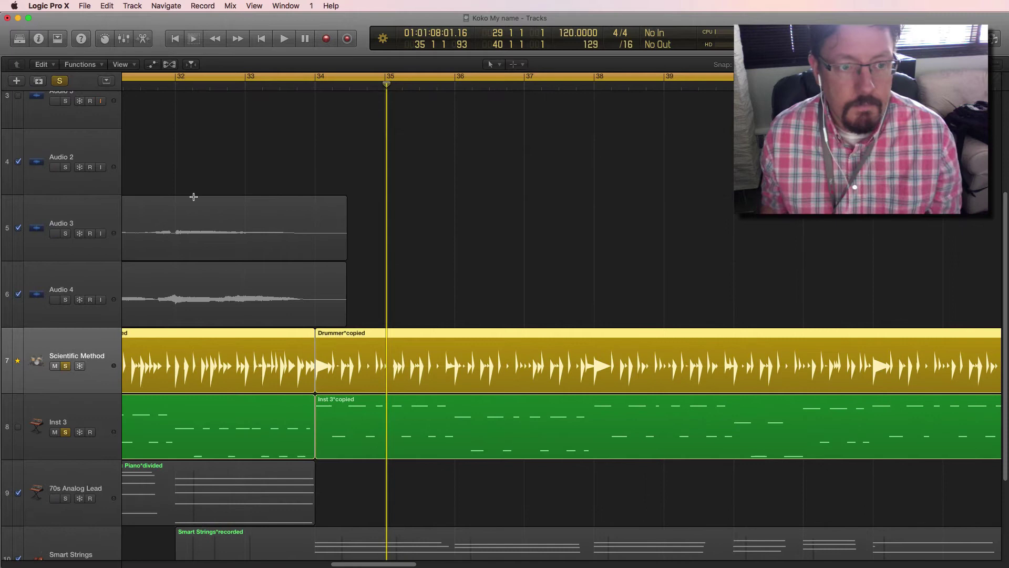
scroll(200, 194, left, 8)
scroll(200, 195, right, 1)
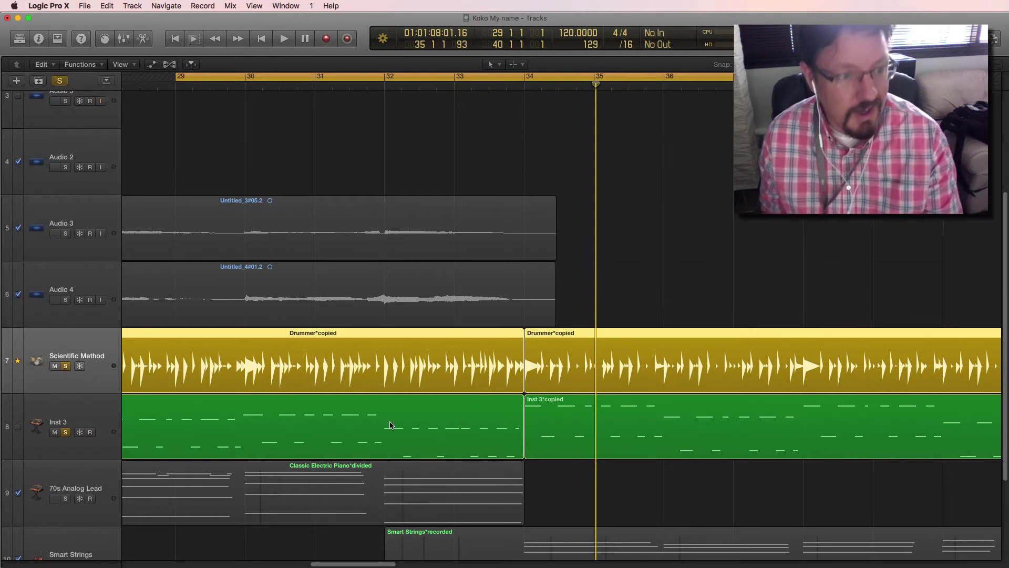
key(space)
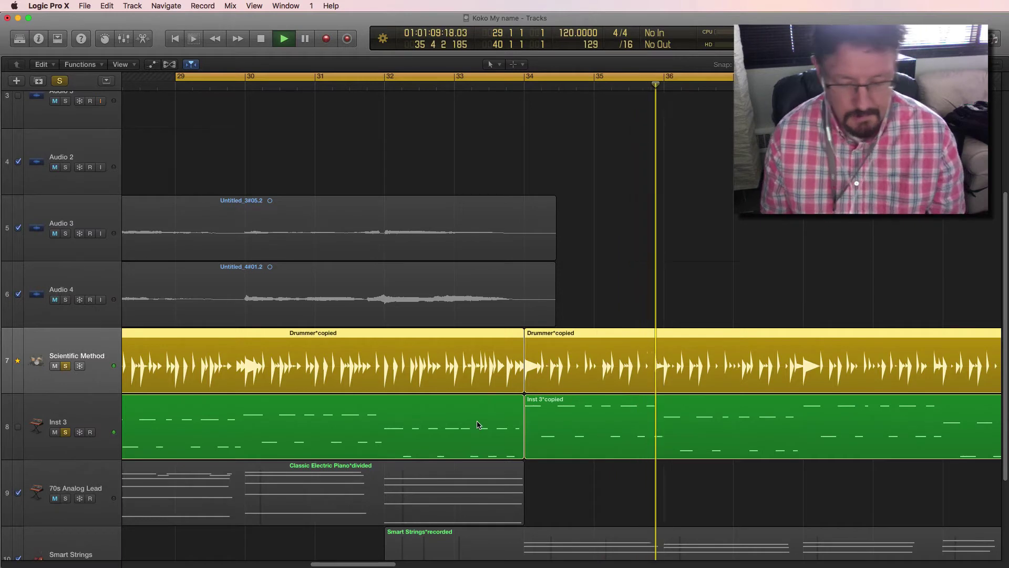
key(space)
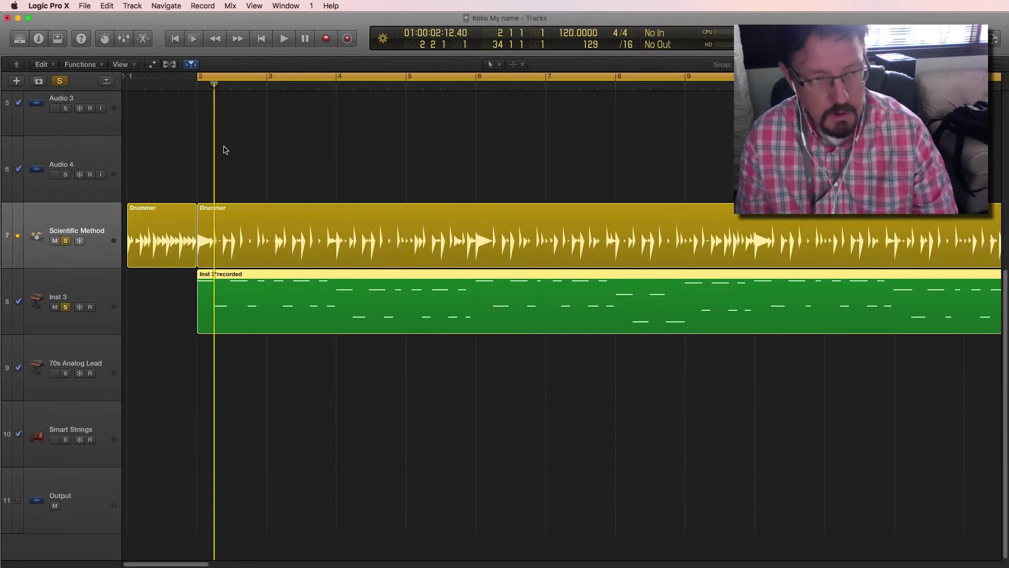
Play the song from bar 2, stop, and toggle Inst 3's solo off and back on
key(space)
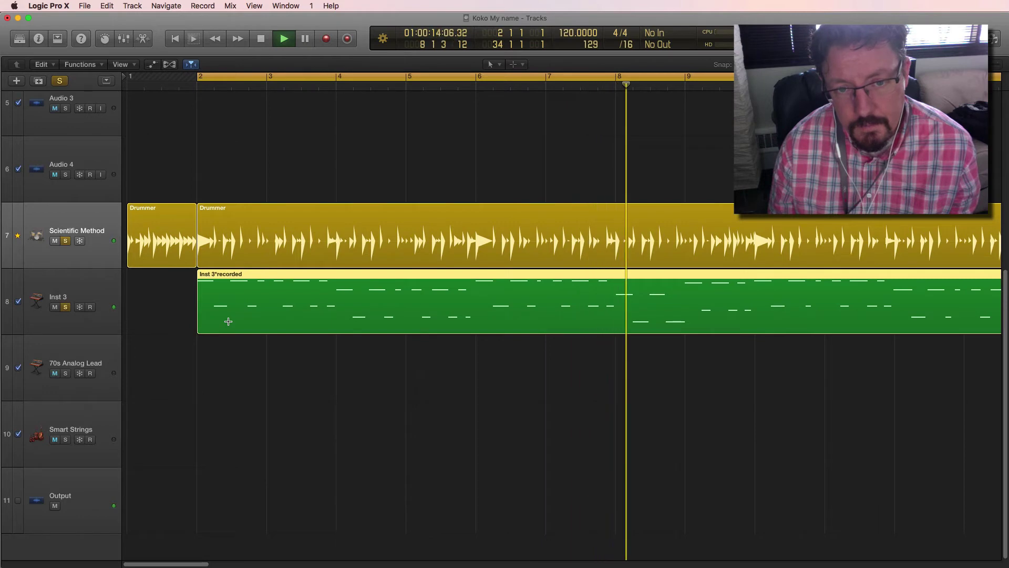
key(space)
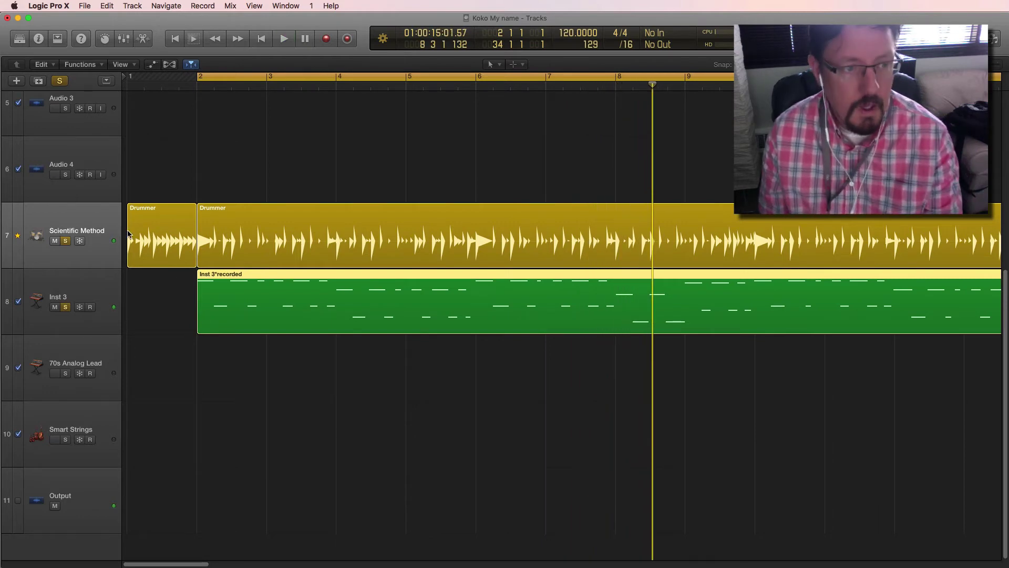
click(66, 309)
click(66, 308)
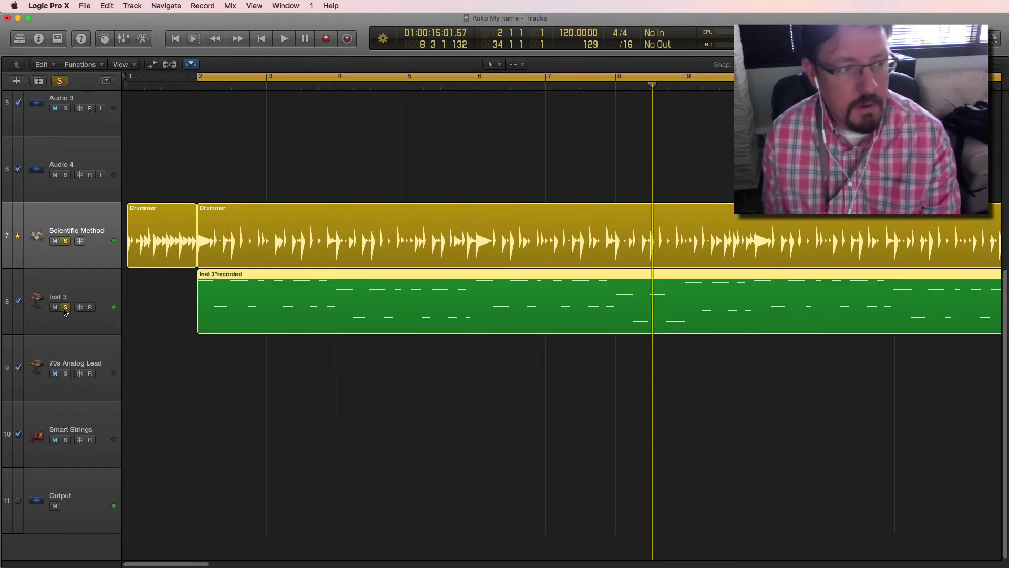
Compare Inst 3 with Match Groove Track off and on, ending with it following the groove
click(18, 301)
key(space)
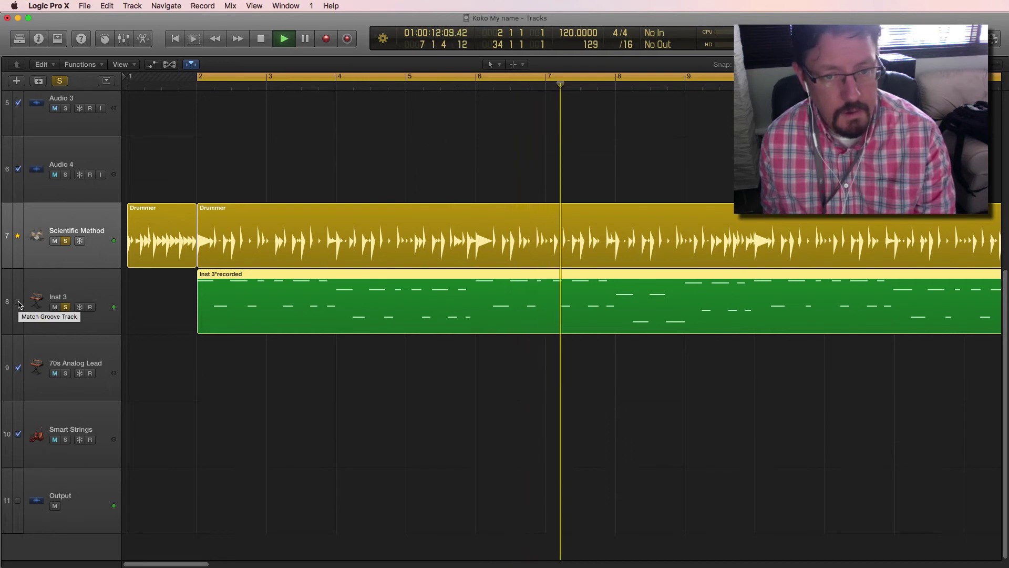
click(18, 303)
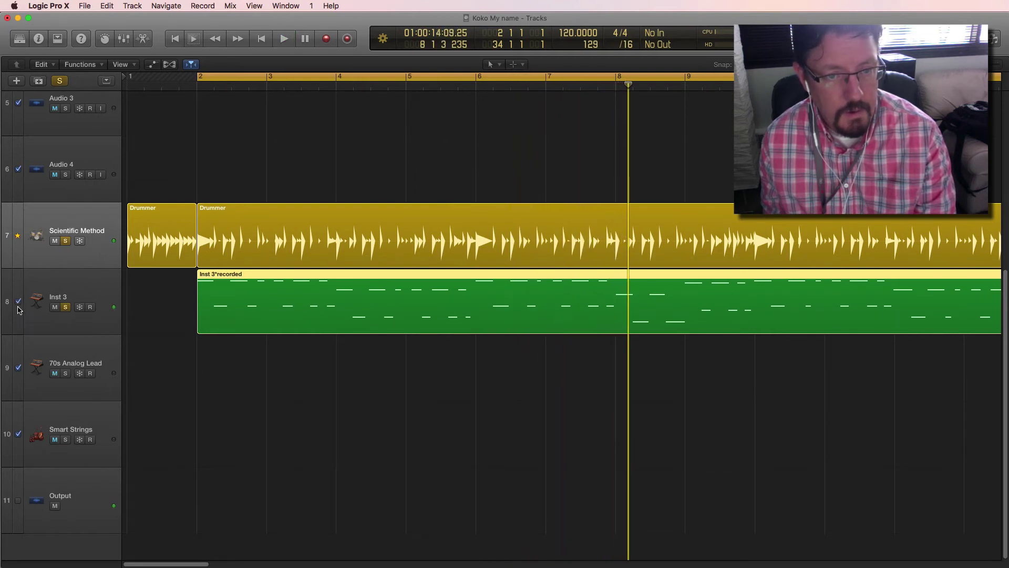
key(space)
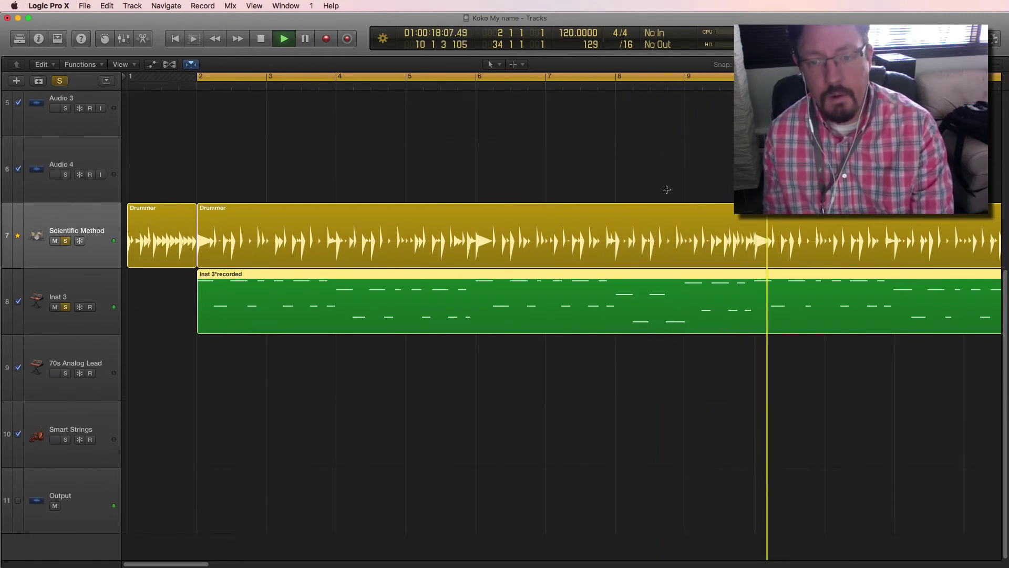
key(space)
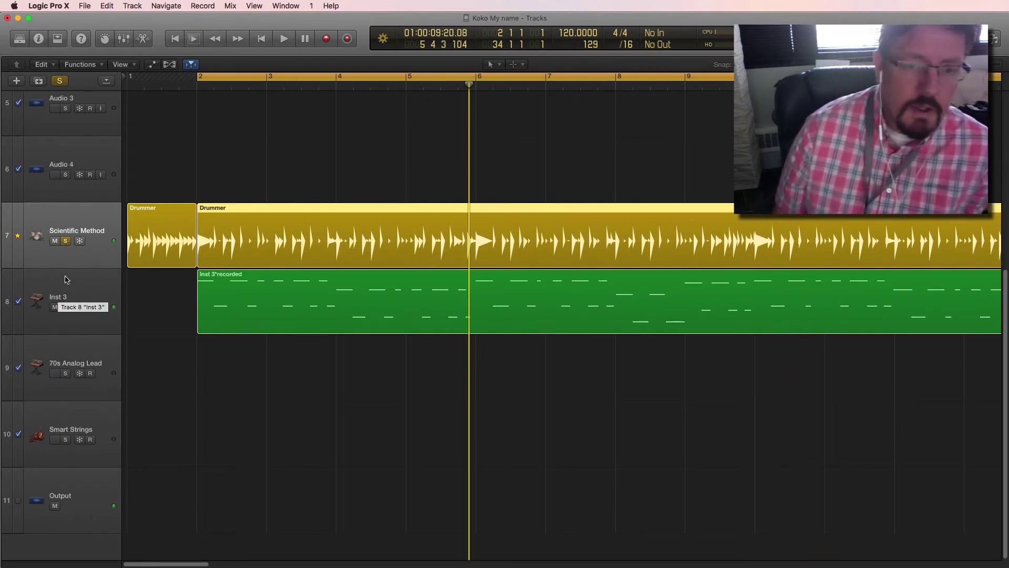
Make Inst 3 the groove track with the drummer following it, and play to hear it
click(18, 235)
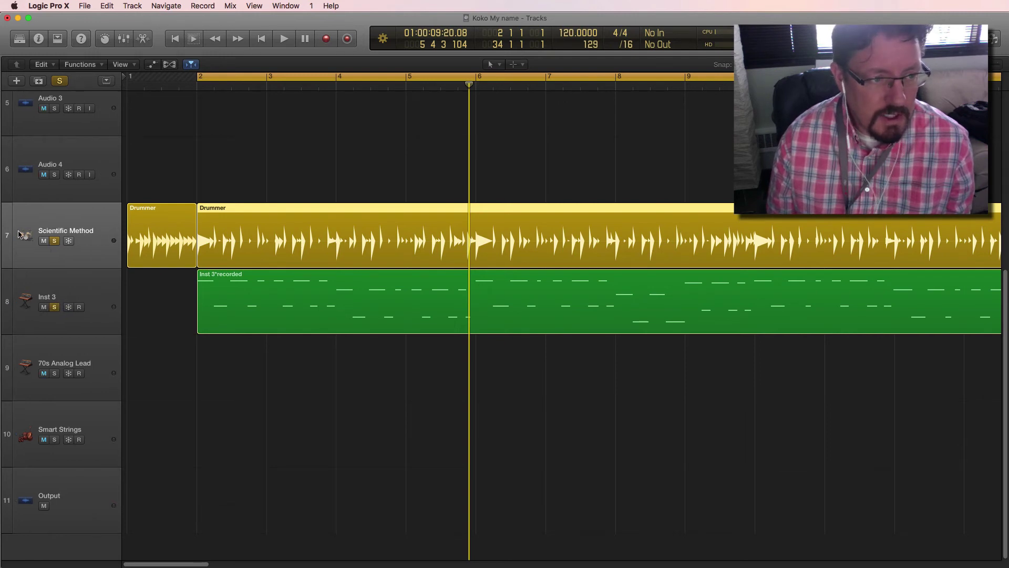
key(Down)
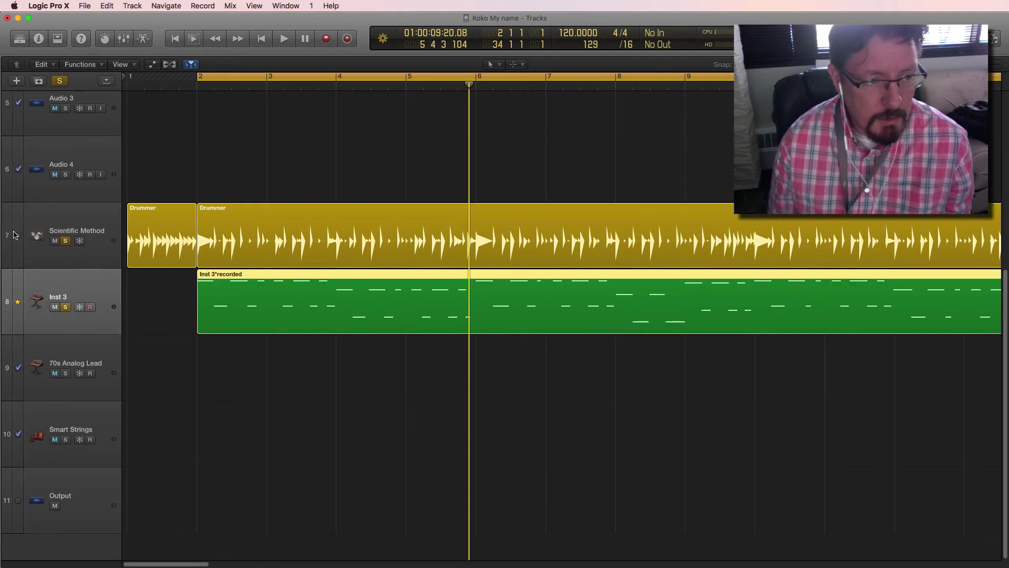
click(19, 236)
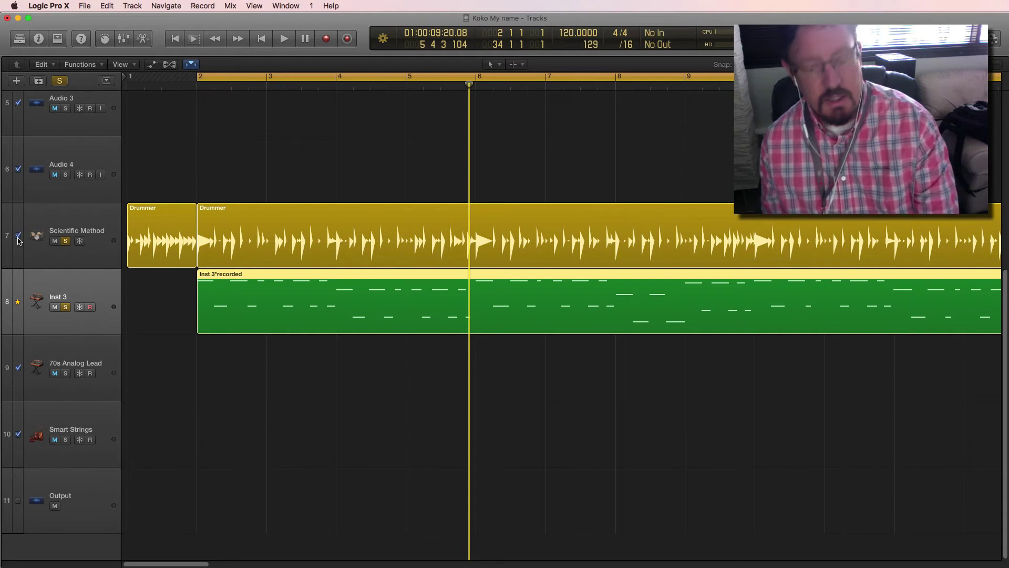
key(space)
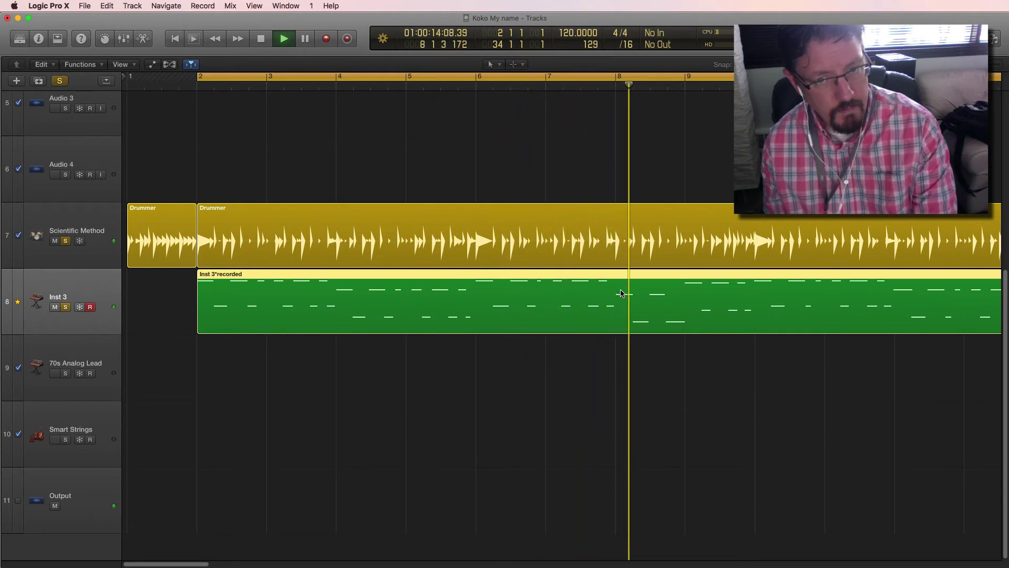
key(space)
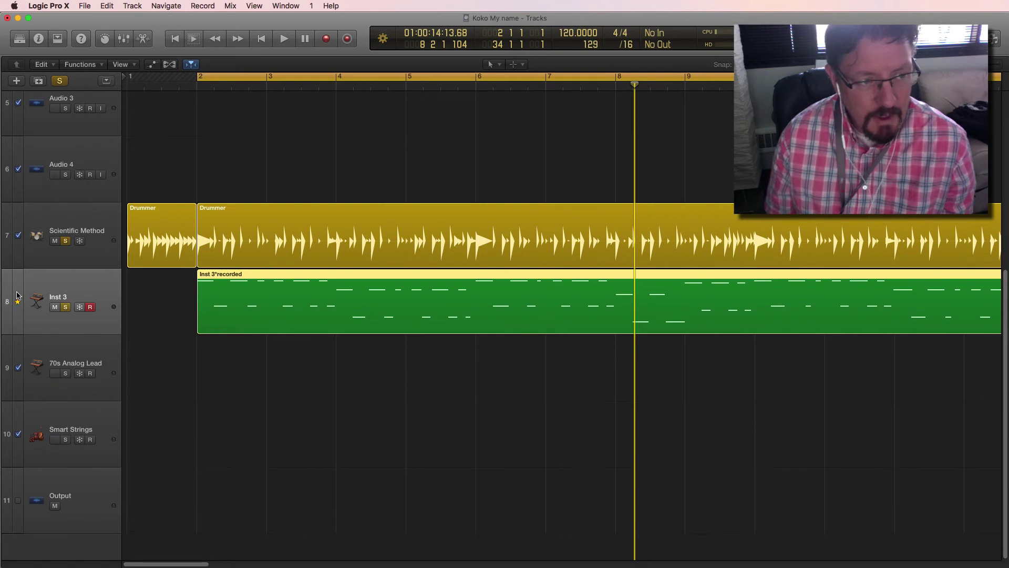
Restore the drummer as groove track, play twice to compare, and fit the arrangement with Z
click(17, 298)
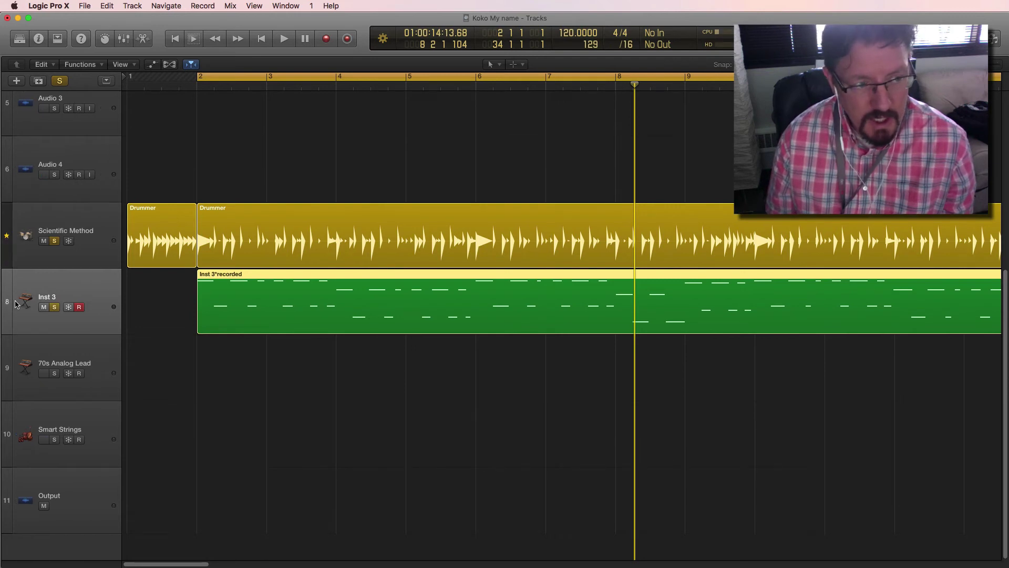
click(16, 303)
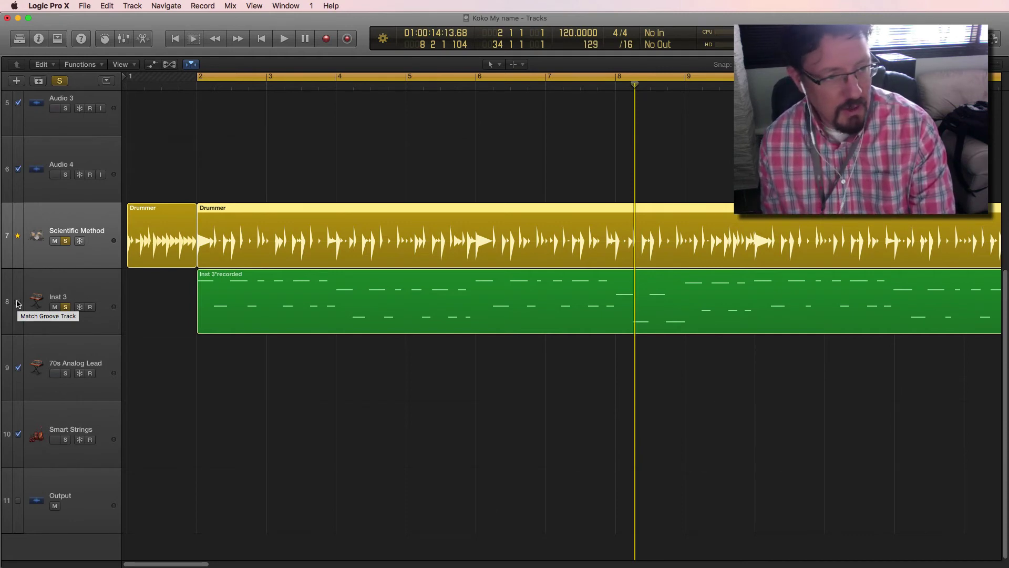
key(space)
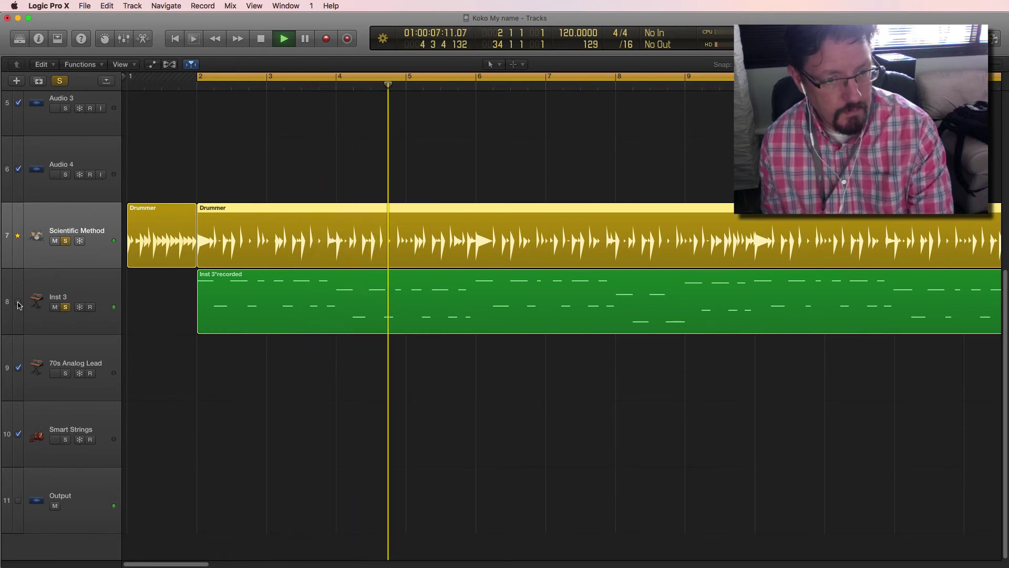
key(space)
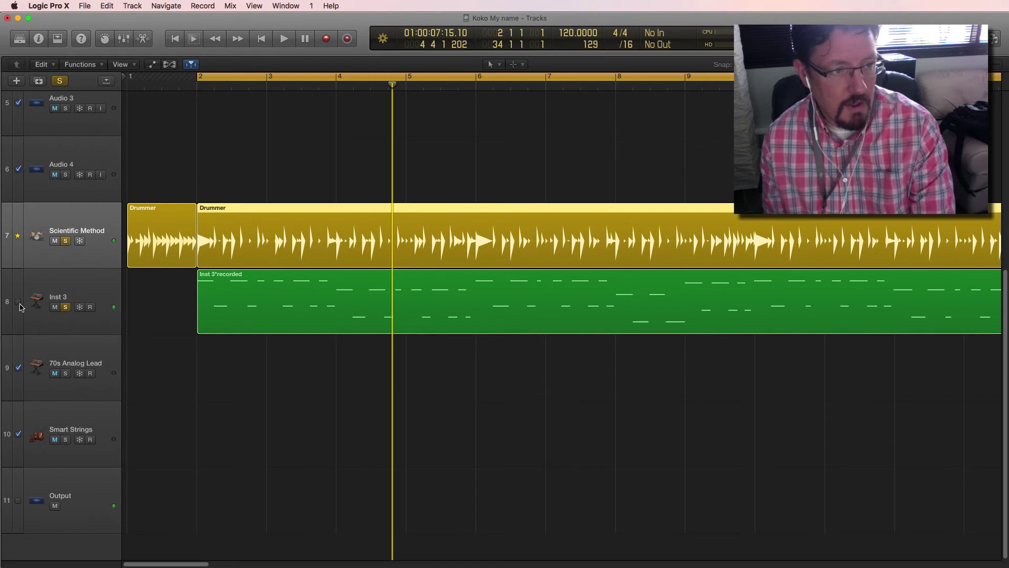
key(space)
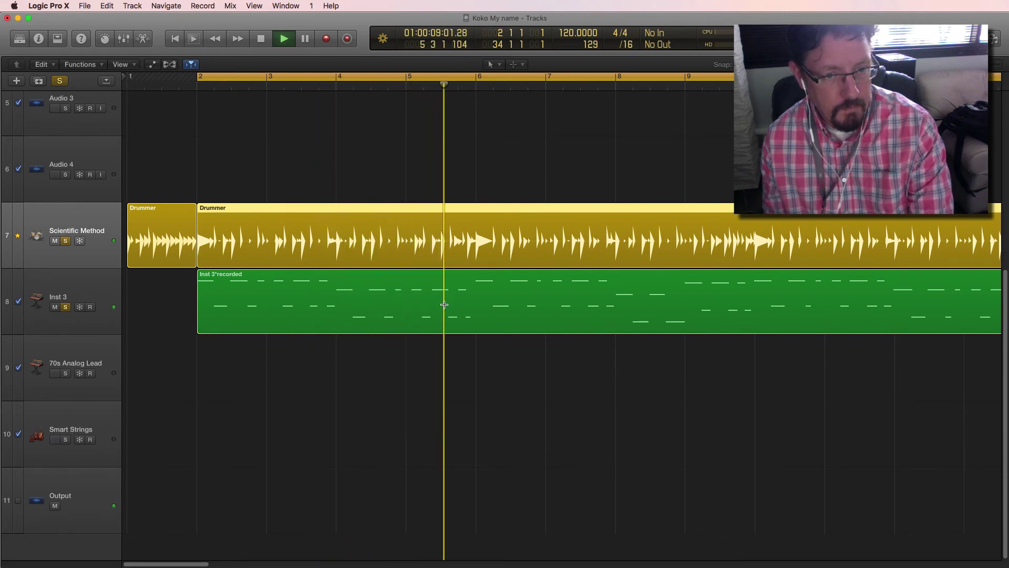
key(space)
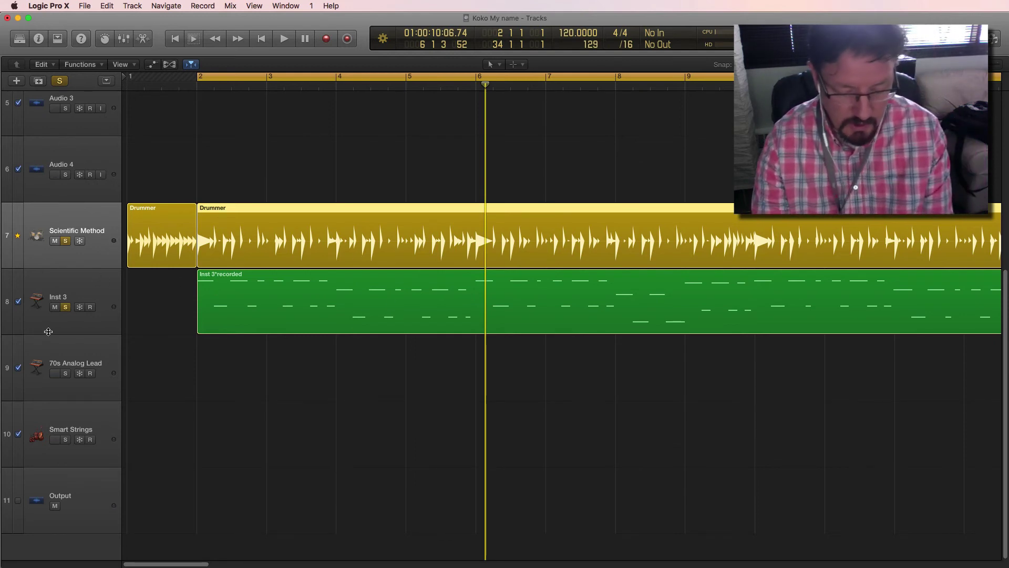
key(z)
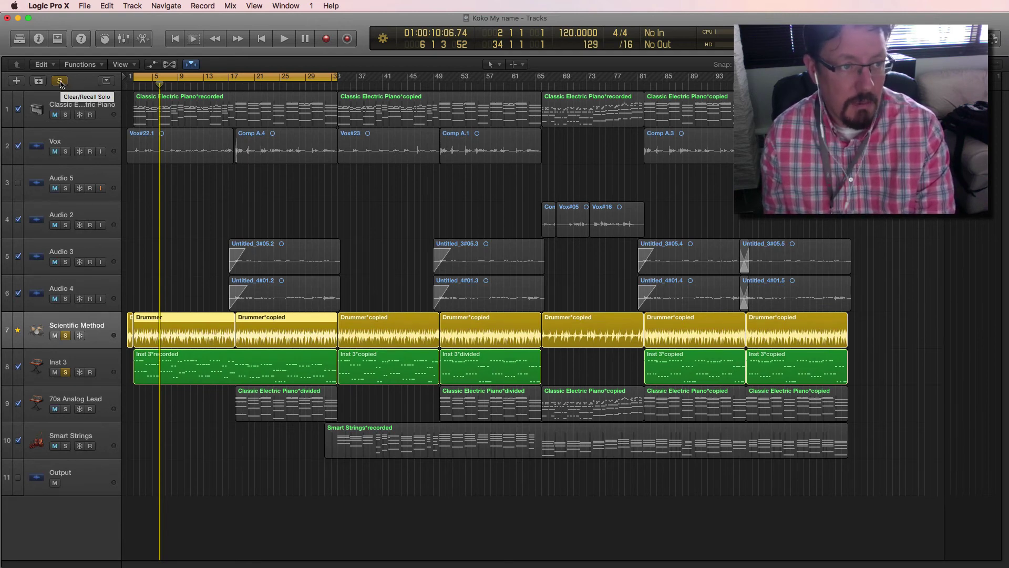
Clear all solos and select all seven Drummer regions on track 7
click(60, 81)
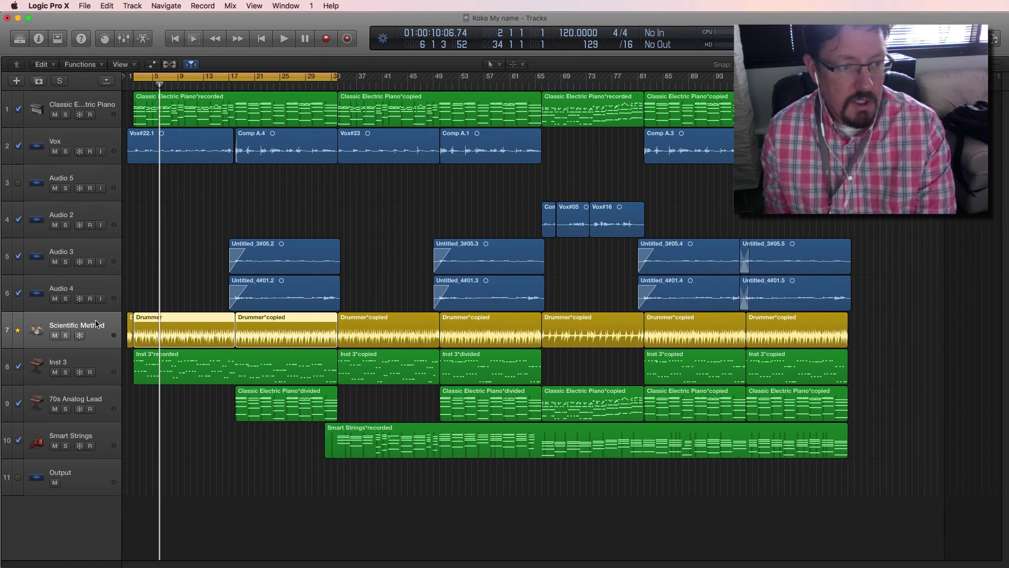
click(105, 360)
click(95, 329)
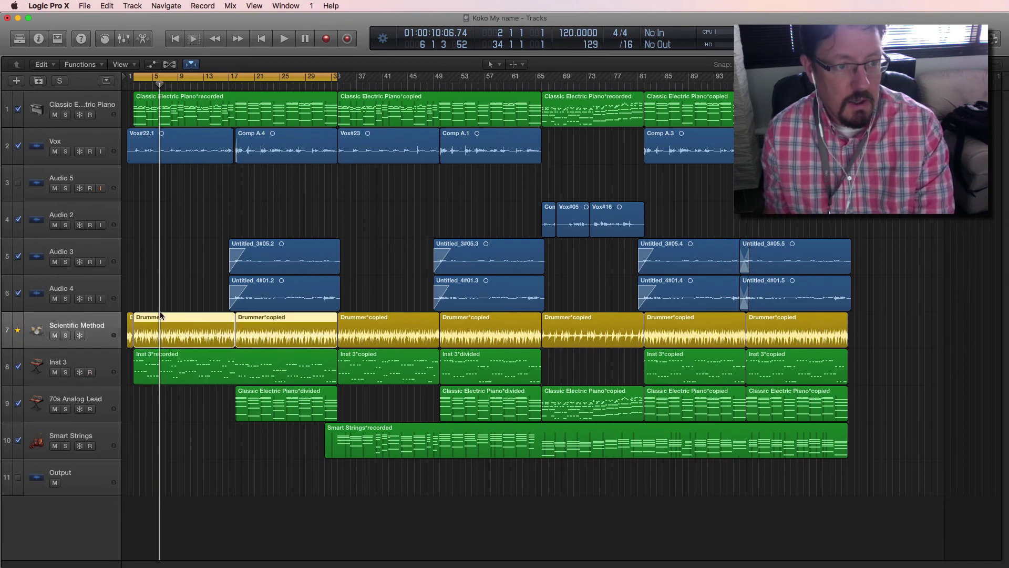
drag(125, 324, 355, 331)
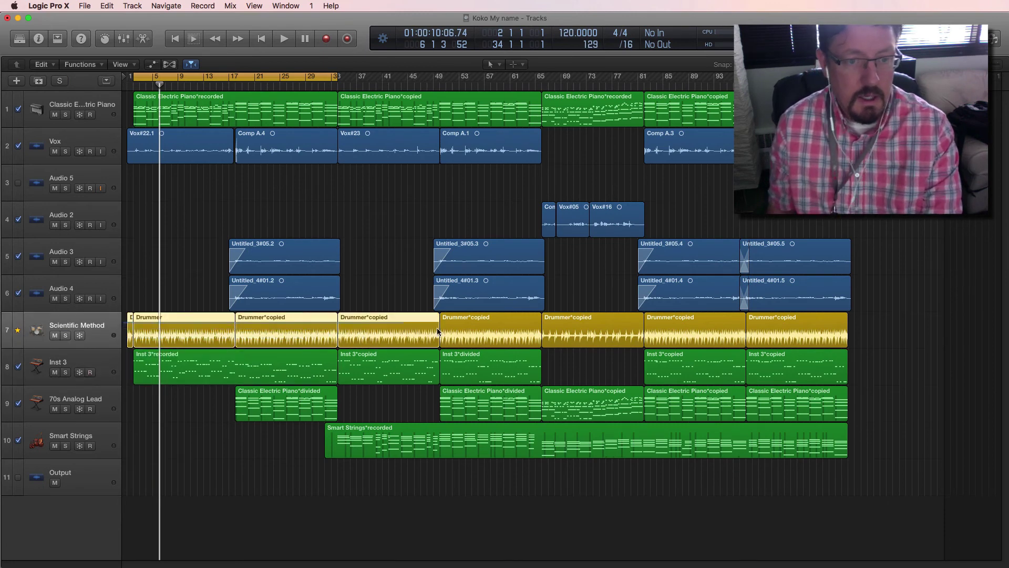
drag(437, 331, 681, 332)
drag(771, 334, 772, 333)
Play the full mix from the beginning, stop, then solo Scientific Method and Inst 3
key(Return)
key(space)
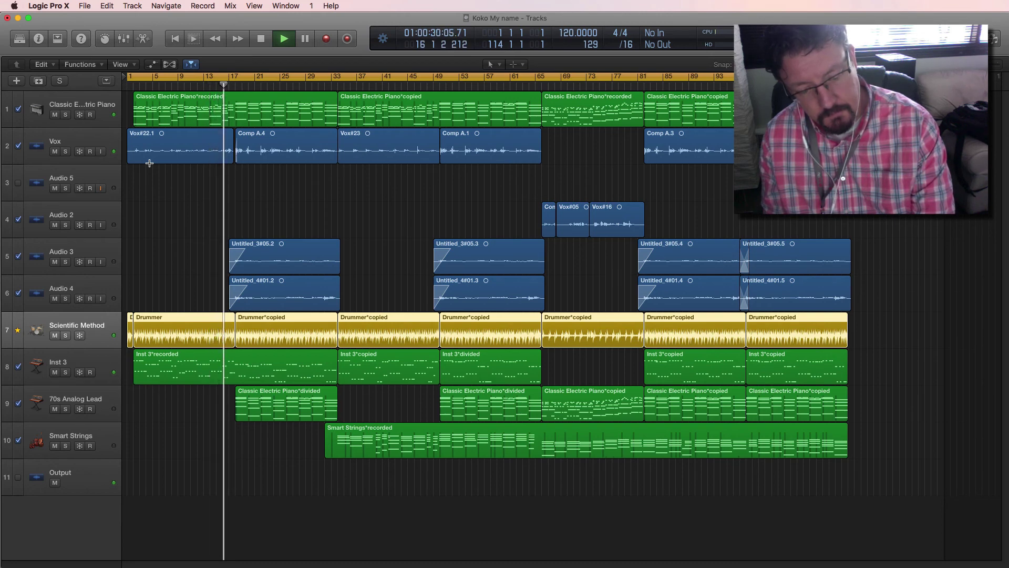
key(space)
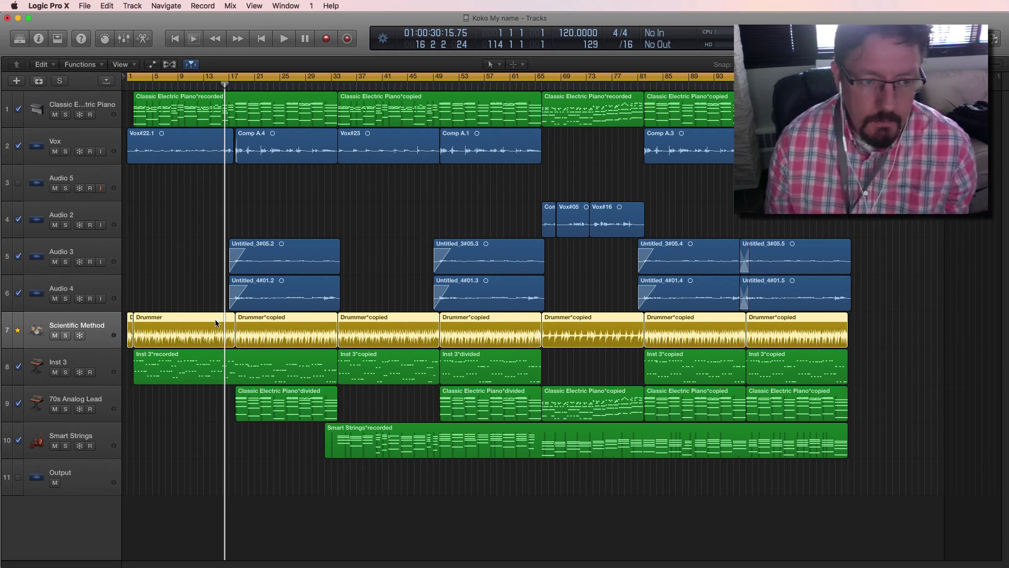
click(67, 336)
click(65, 372)
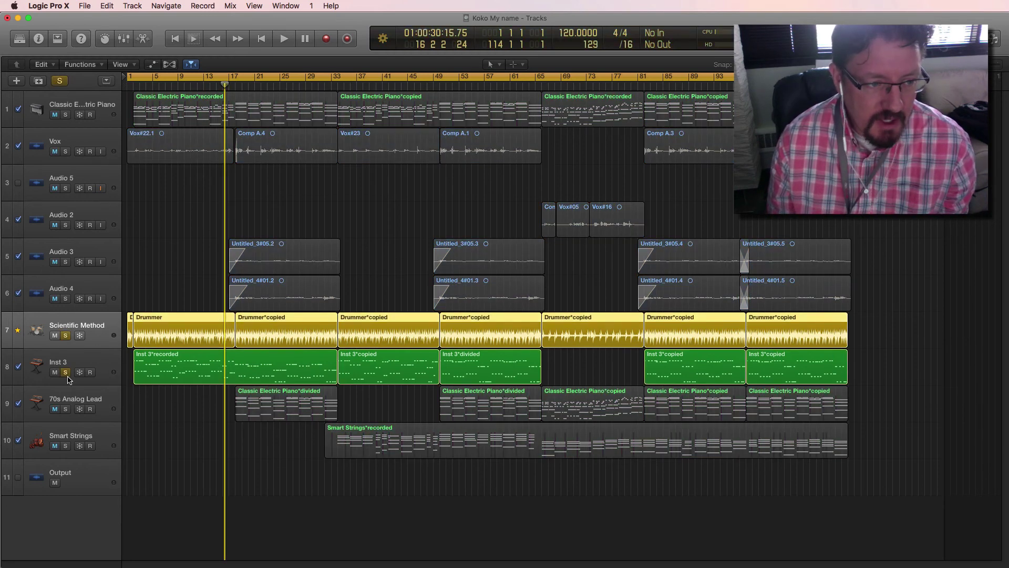
In the Drummer Editor, set Kick & Snare to follow Inst 3 and play from bar 1
double_click(221, 323)
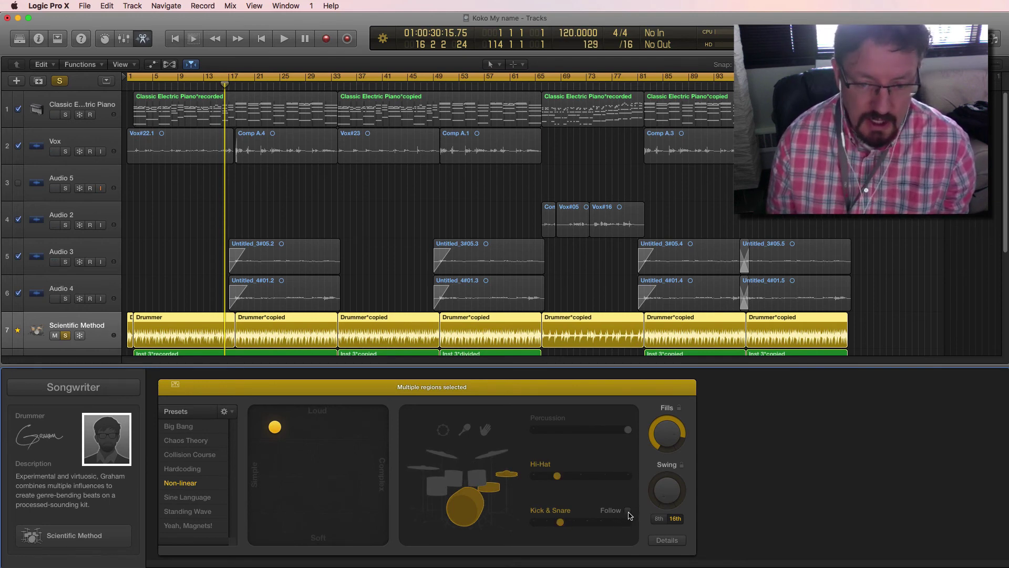
click(562, 522)
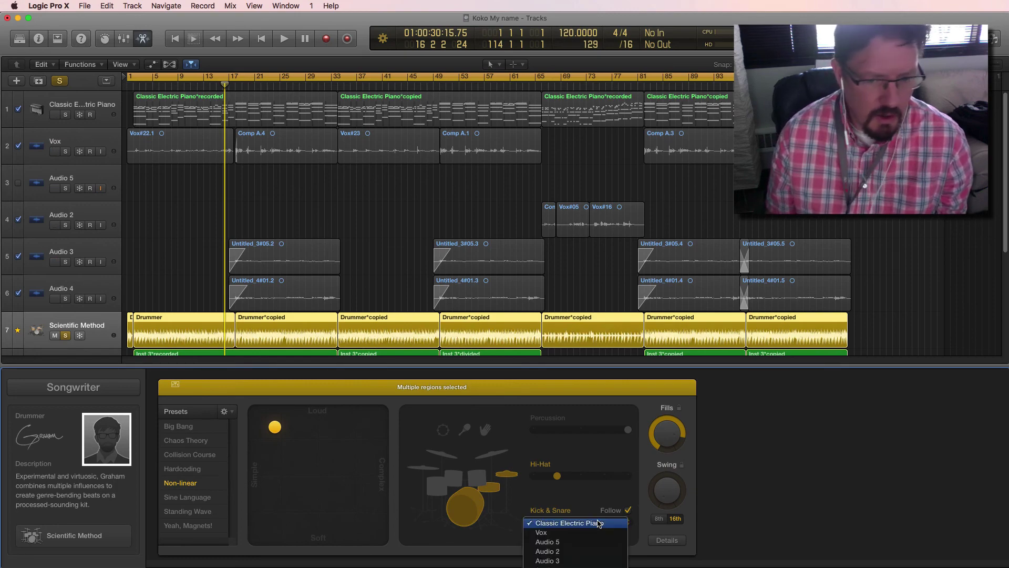
click(587, 473)
scroll(478, 320, down, 5)
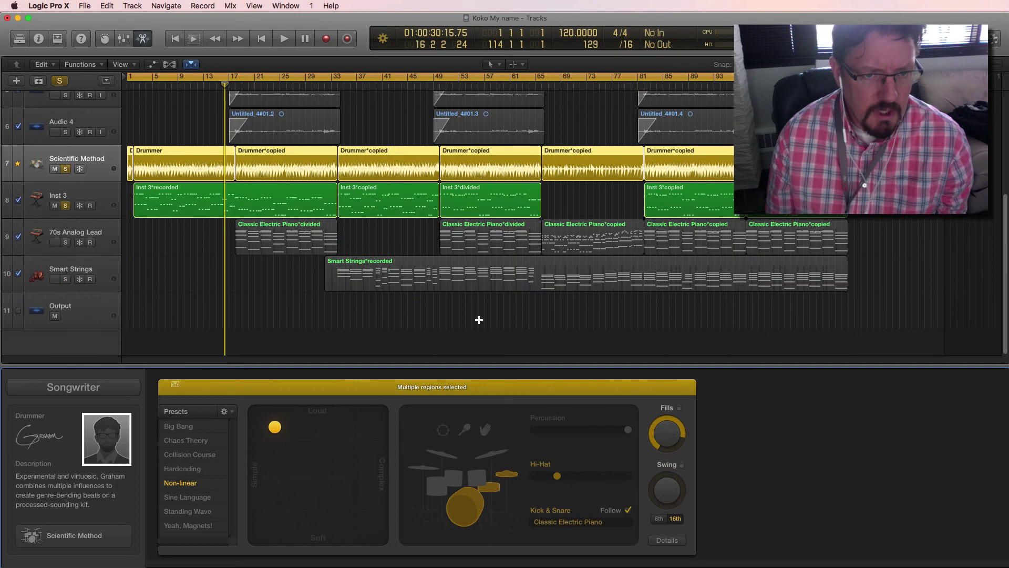
scroll(478, 322, up, 1)
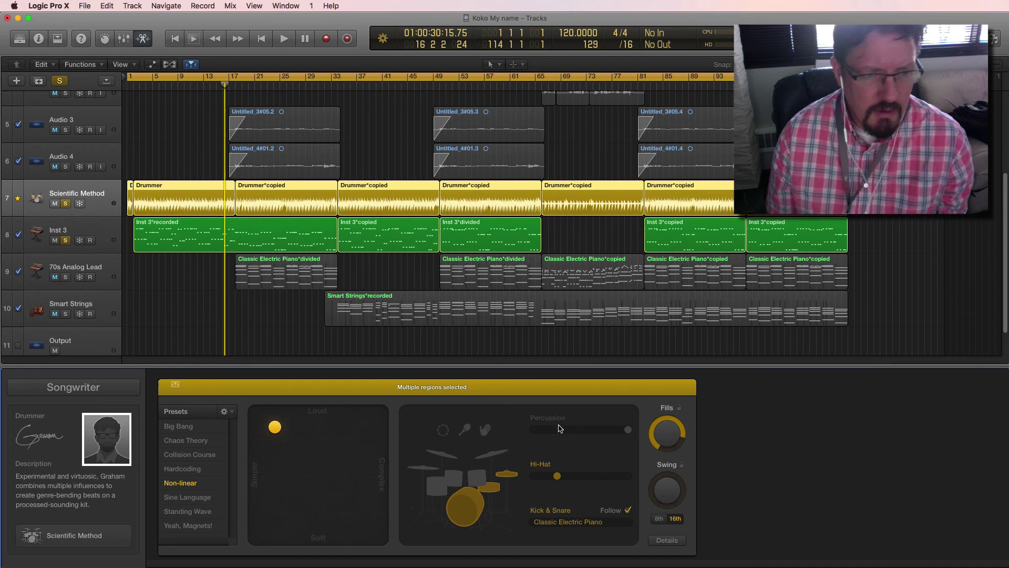
click(584, 522)
click(547, 560)
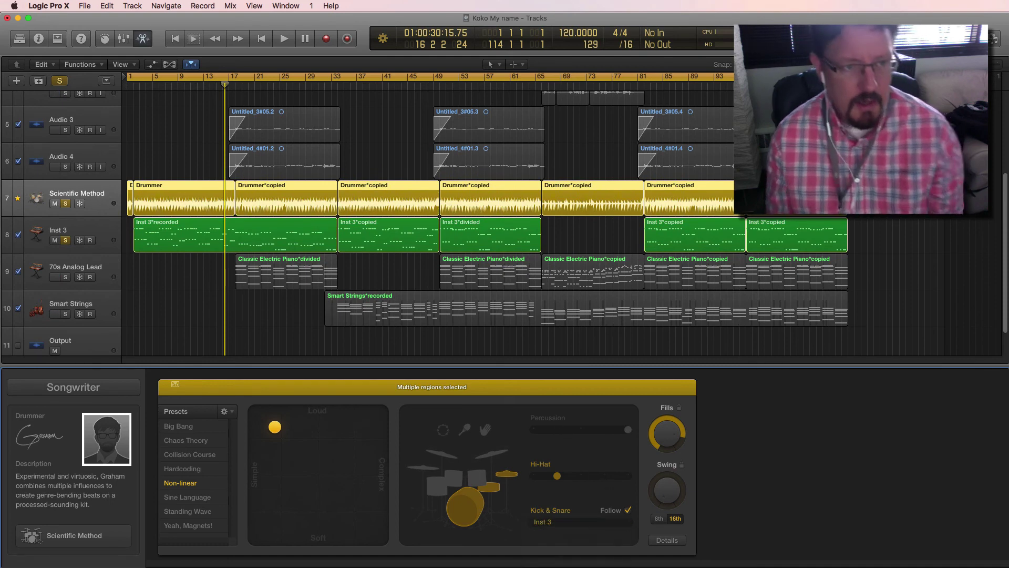
key(Return)
key(space)
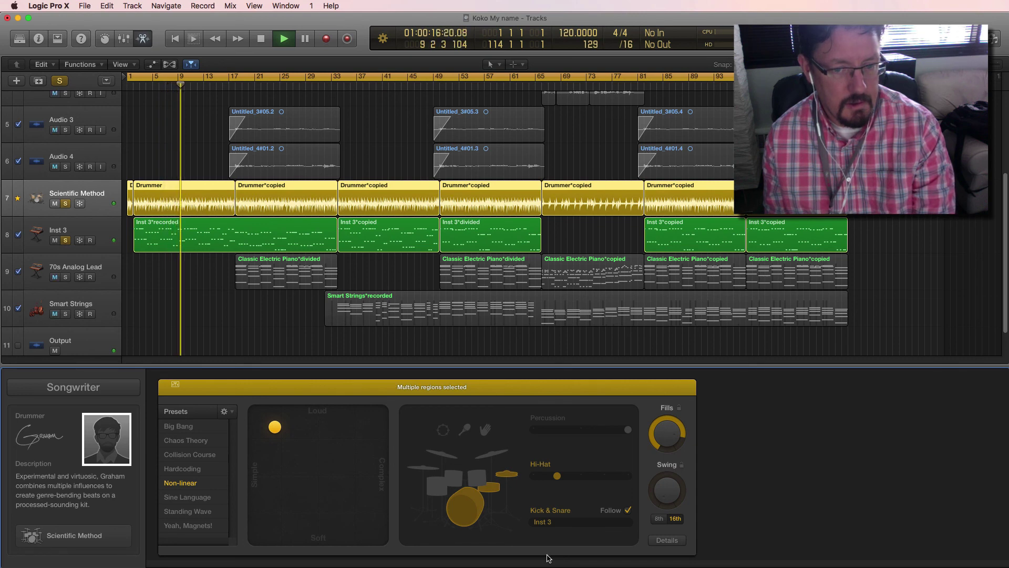
Uncheck the Kick & Snare Follow checkbox and stop playback near bar 12
click(628, 510)
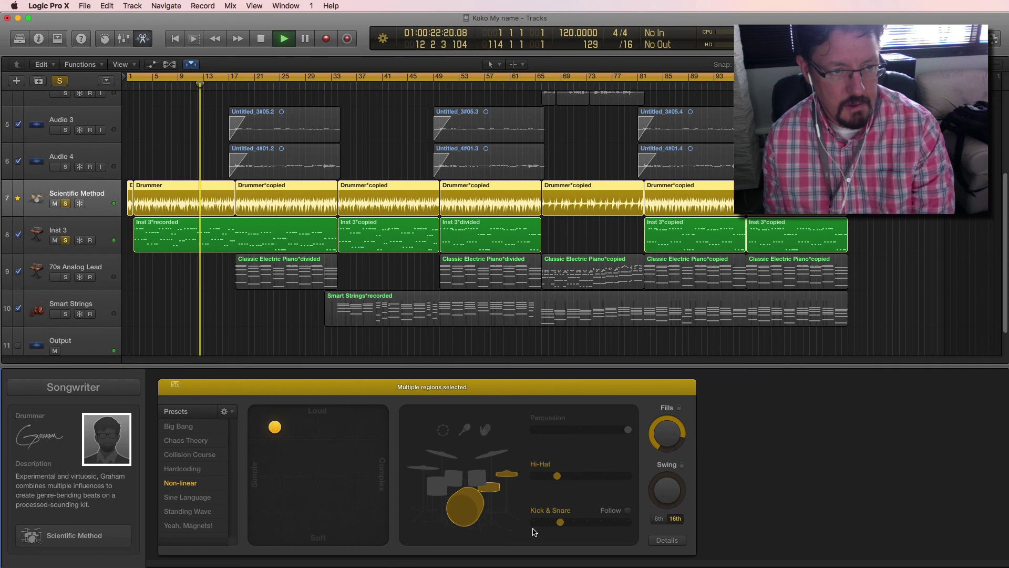
key(space)
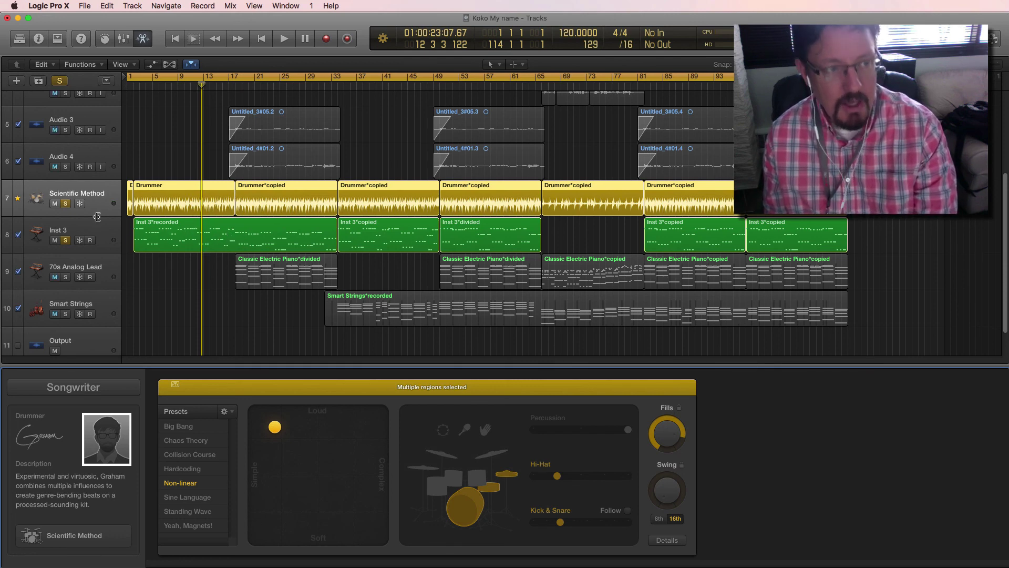
click(65, 203)
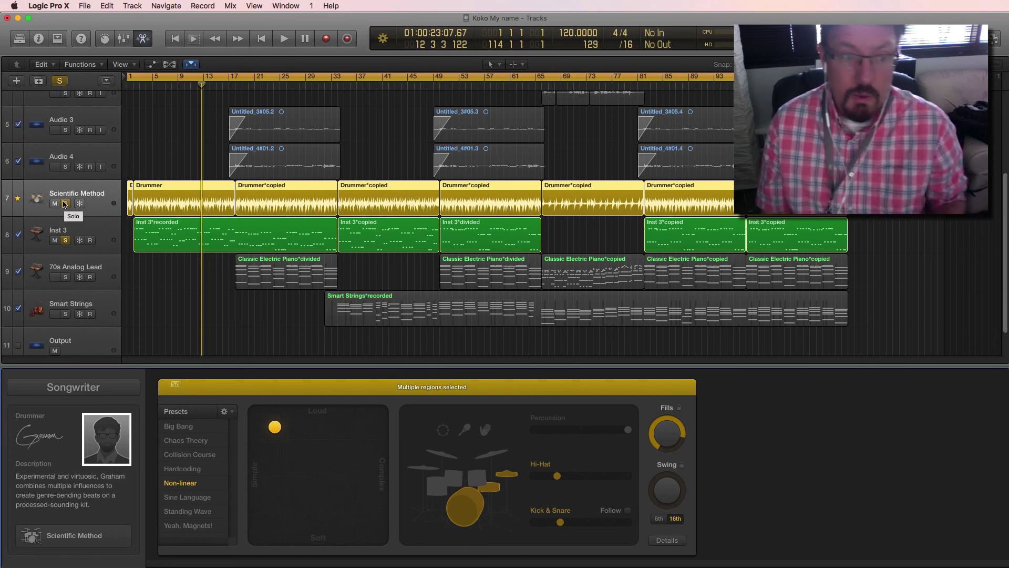
click(65, 204)
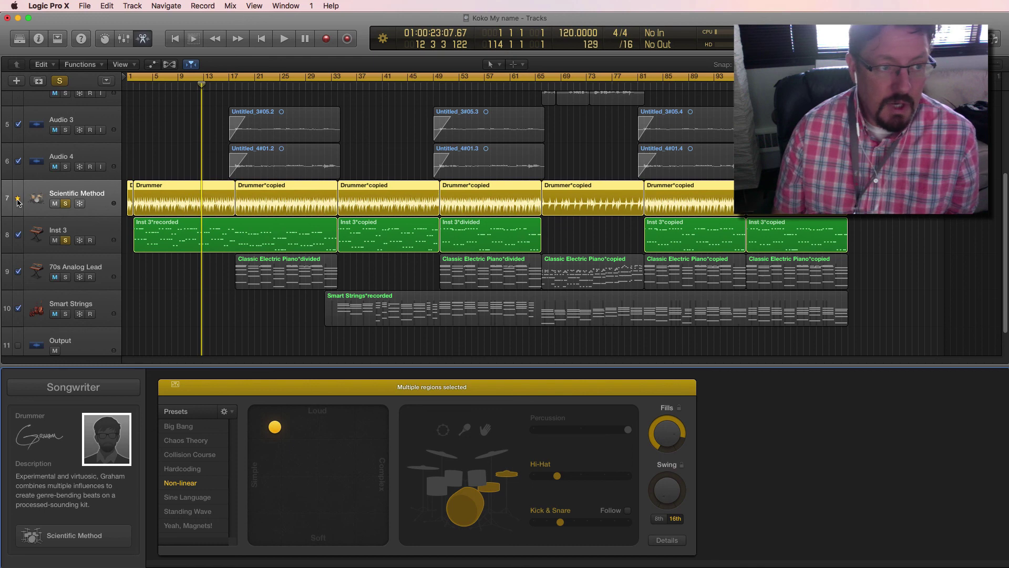